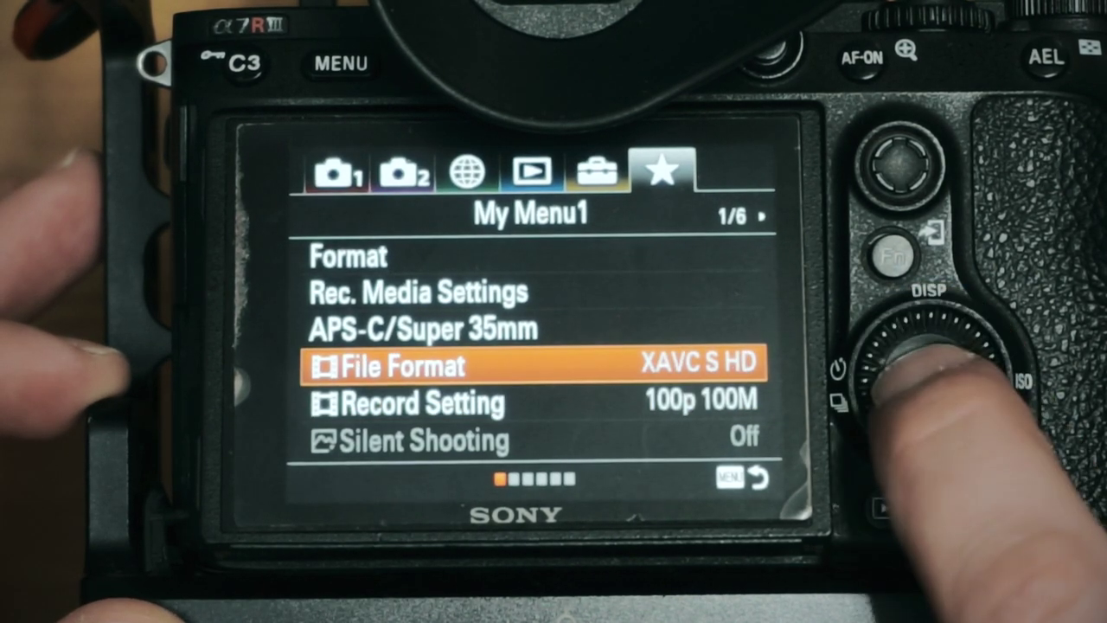
{"action": "key", "text": "Return"}
{"action": "key", "text": "Up"}
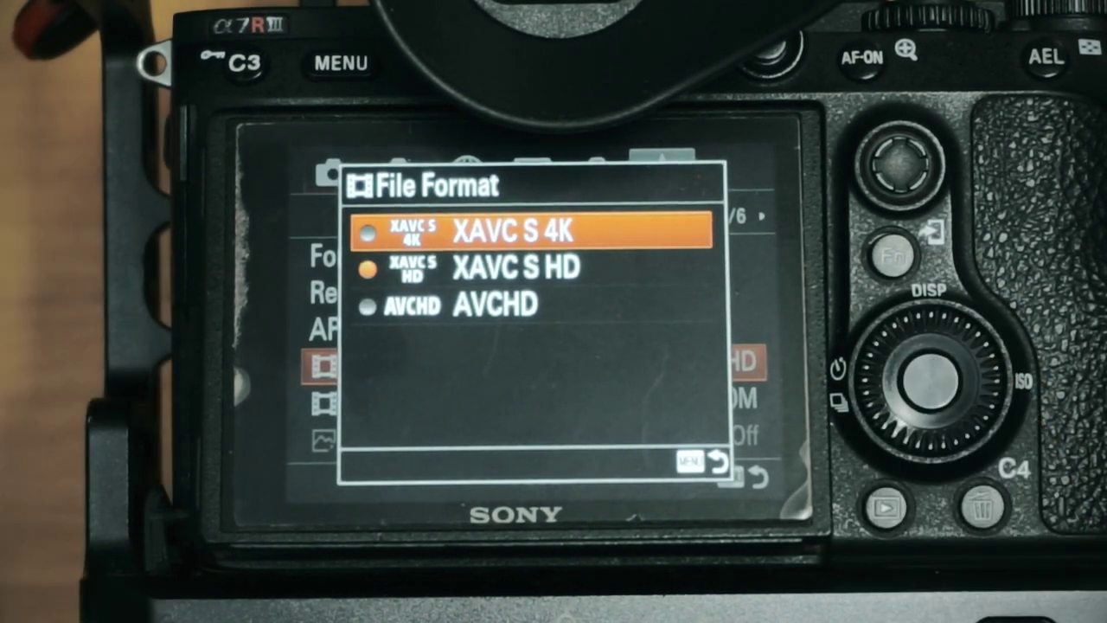
{"action": "key", "text": "Return"}
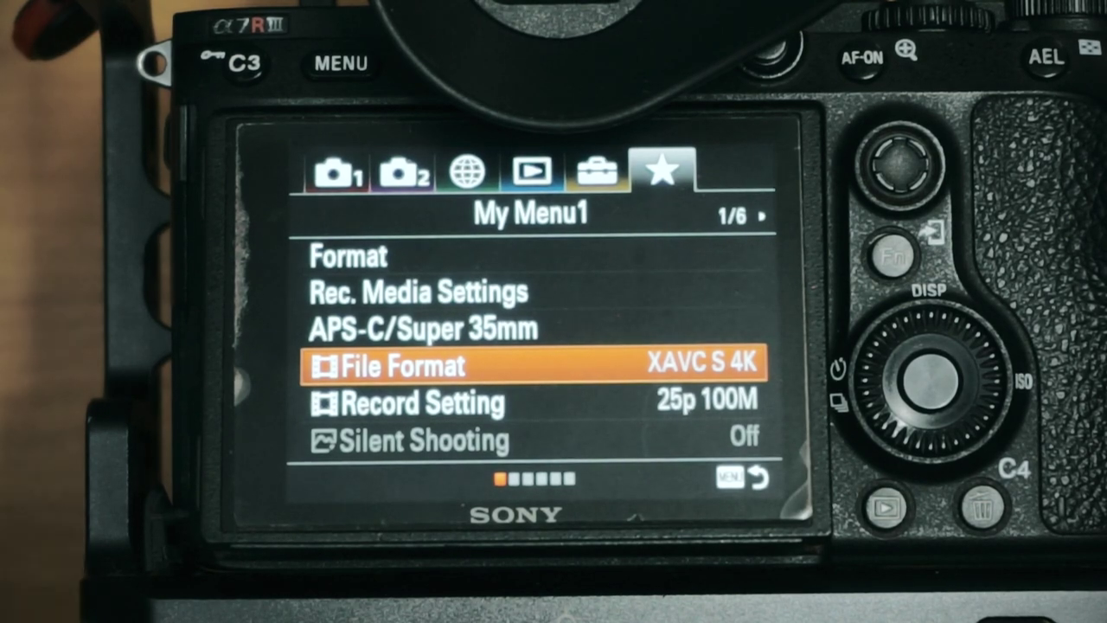
{"action": "key", "text": "Escape"}
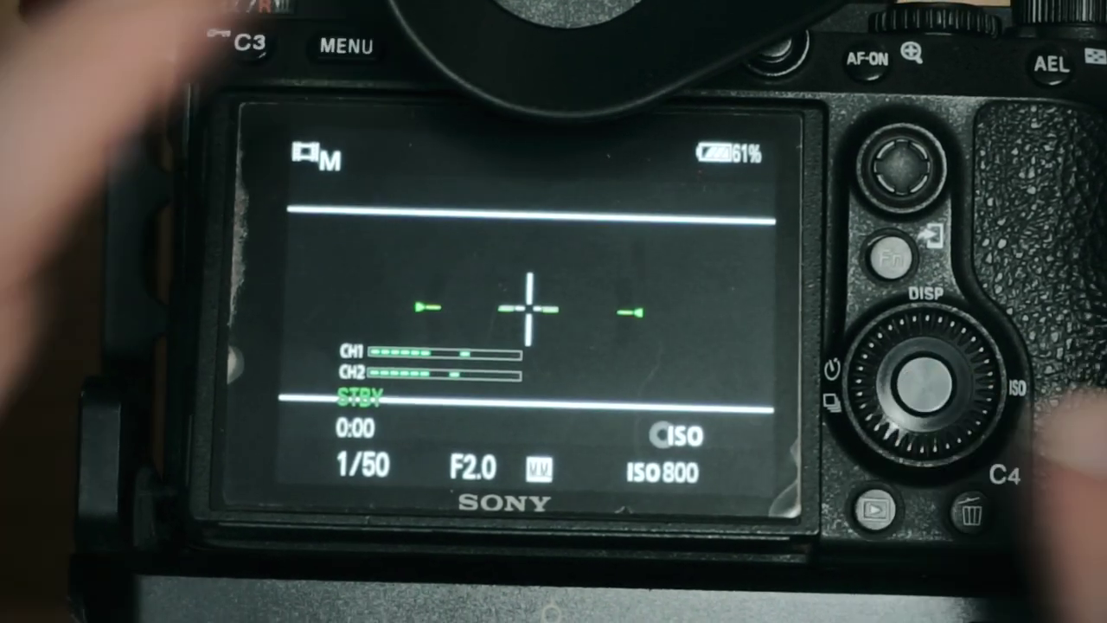
{"action": "key", "text": "Menu"}
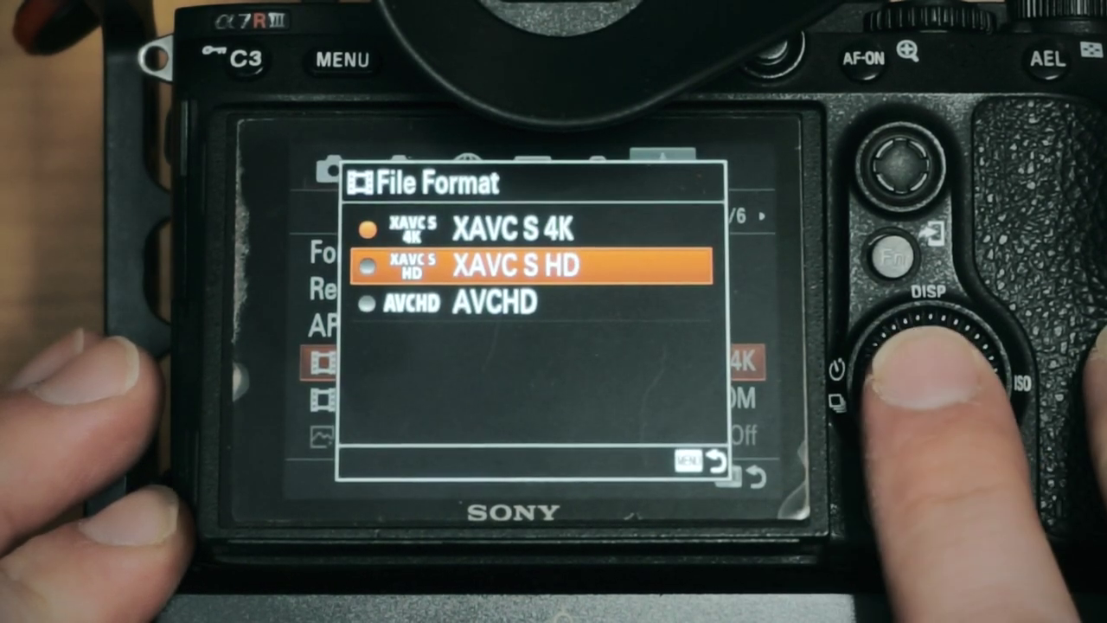
{"action": "key", "text": "Return"}
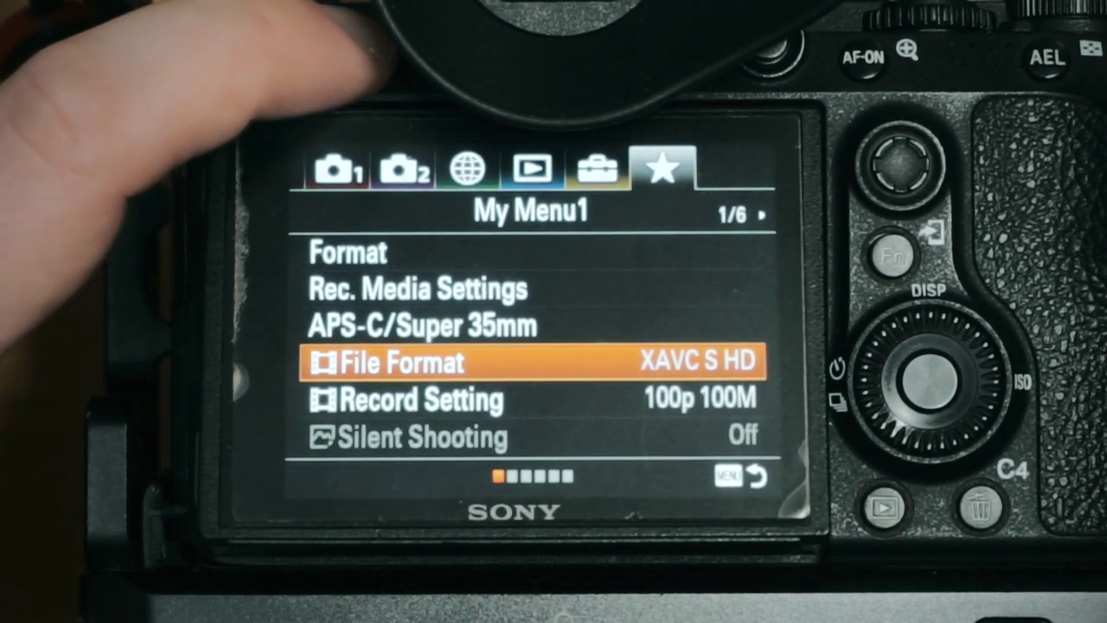
{"action": "key", "text": "Escape"}
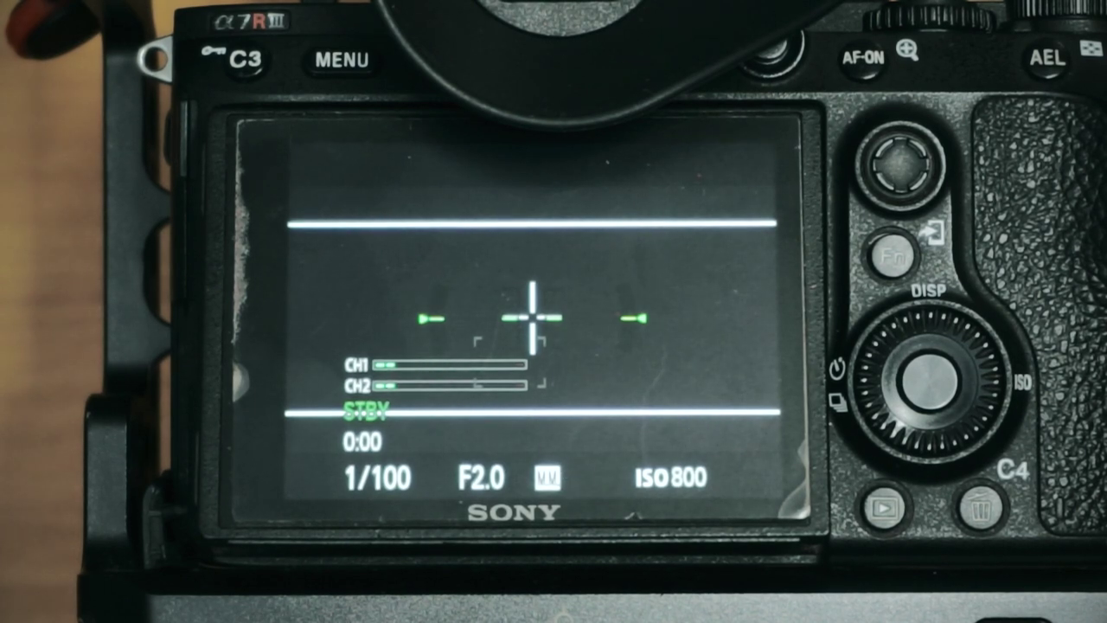
{"action": "key", "text": "Escape"}
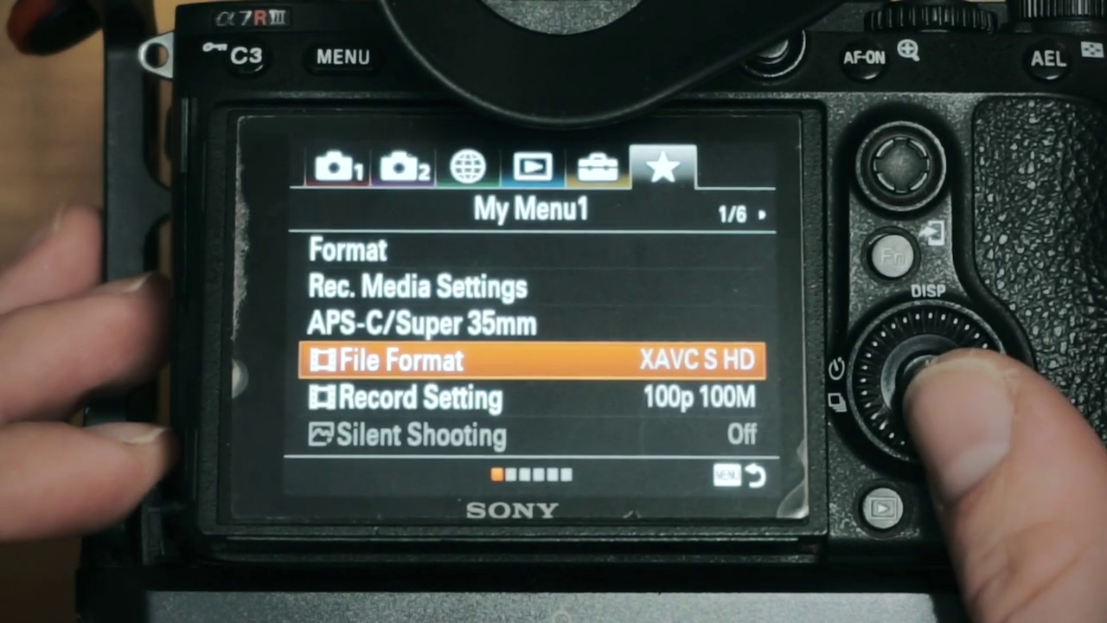
{"action": "key", "text": "Return"}
{"action": "key", "text": "Up"}
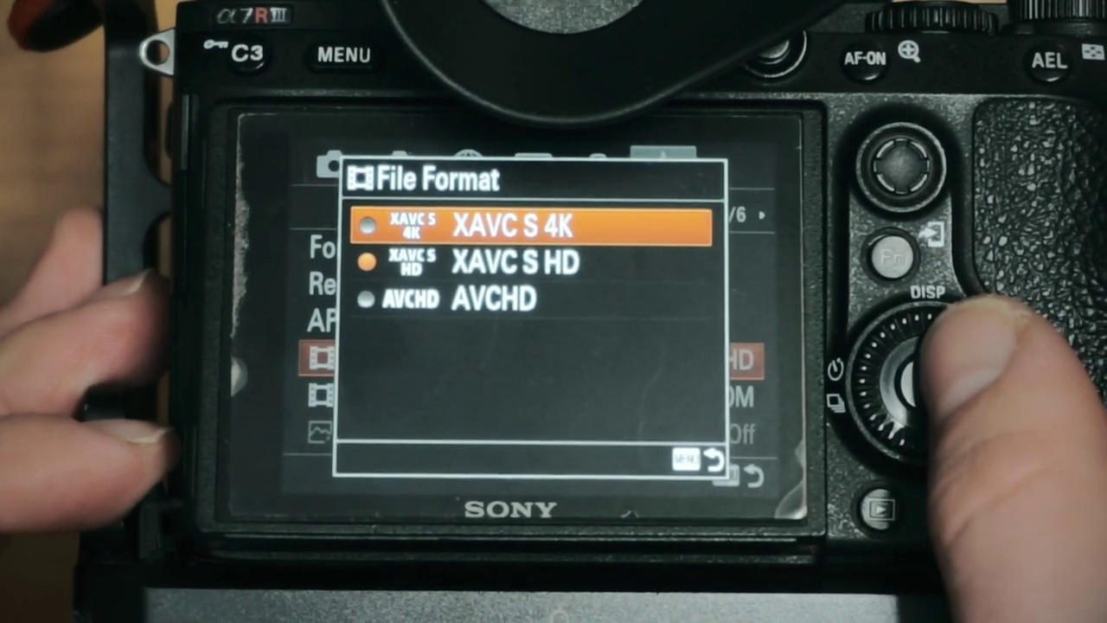
{"action": "key", "text": "Return"}
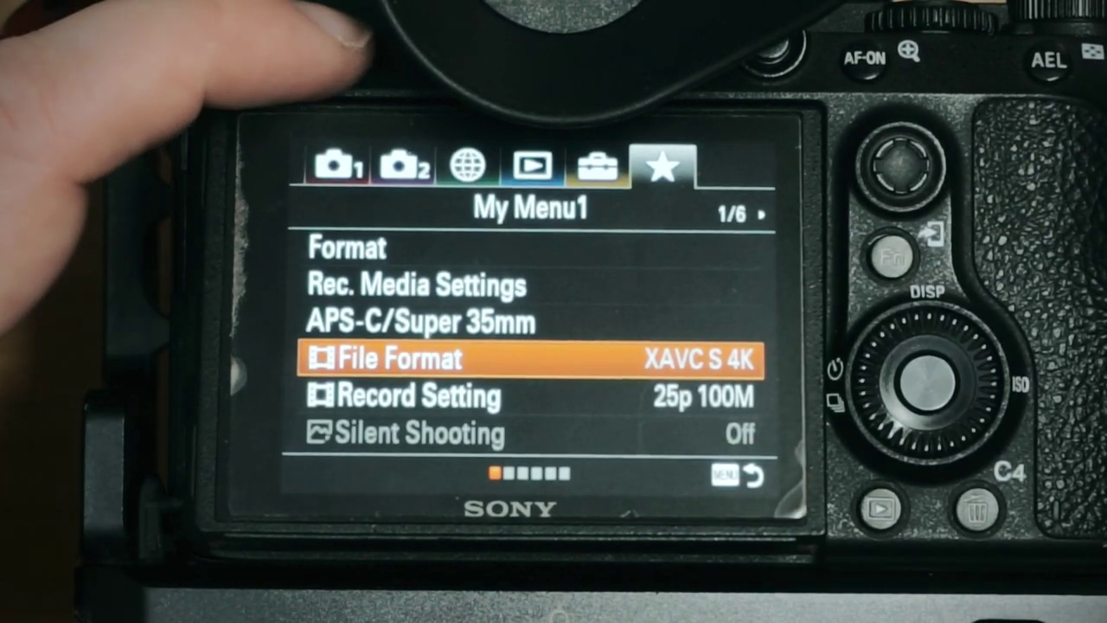
{"action": "key", "text": "Escape"}
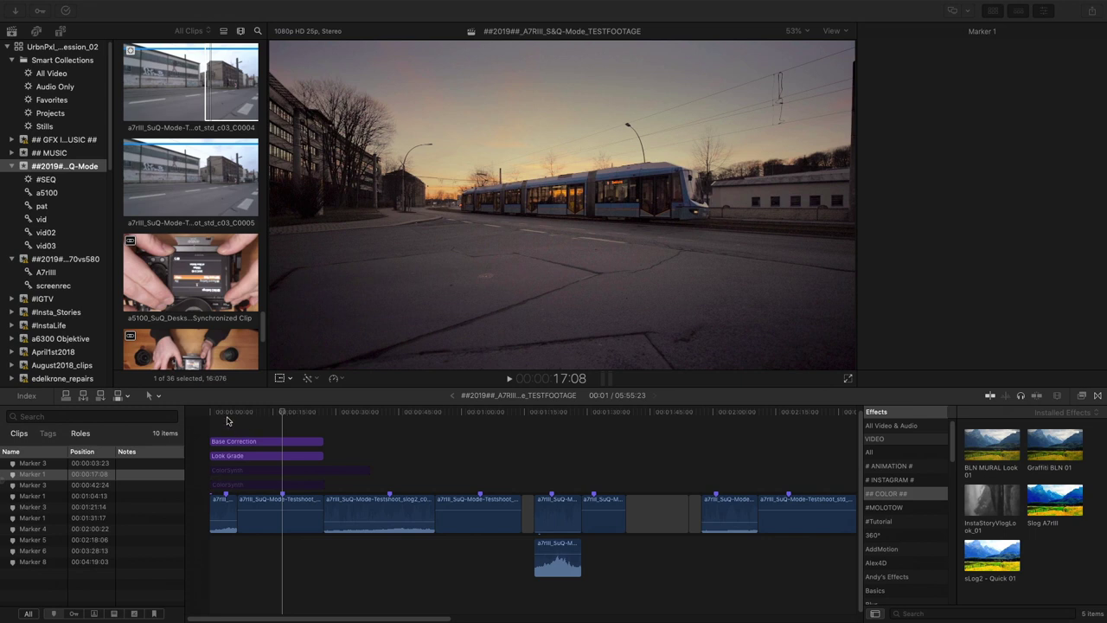
Step: Go through the timeline's markers in order, from the first Marker 3 to Marker 8, to examine the test shots
{"action": "left_click", "coordinate": [42, 465]}
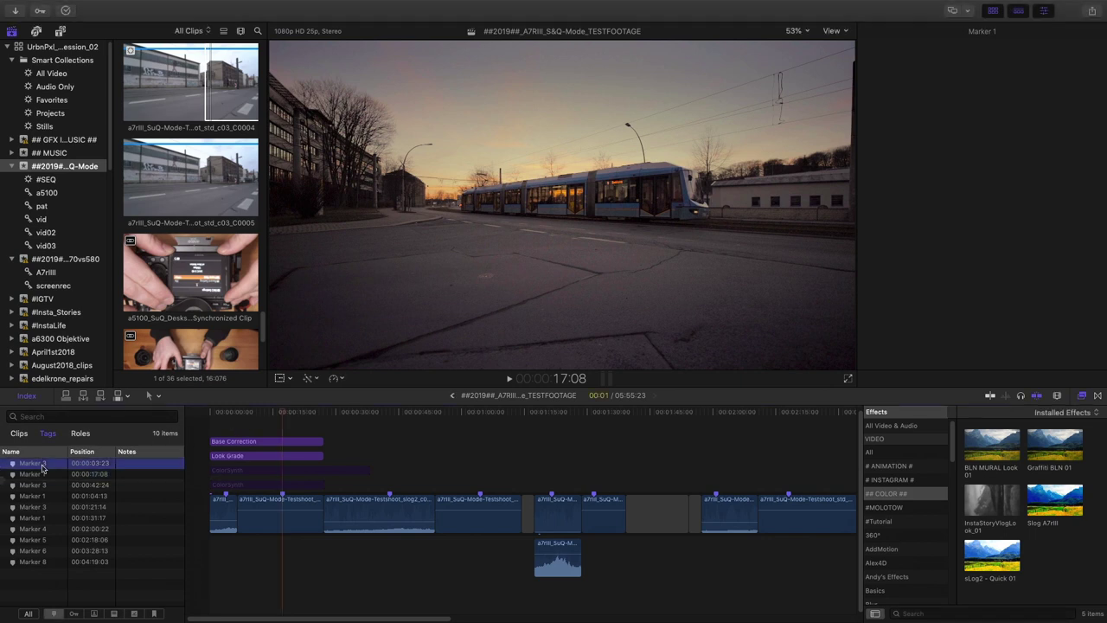
{"action": "left_click", "coordinate": [38, 475]}
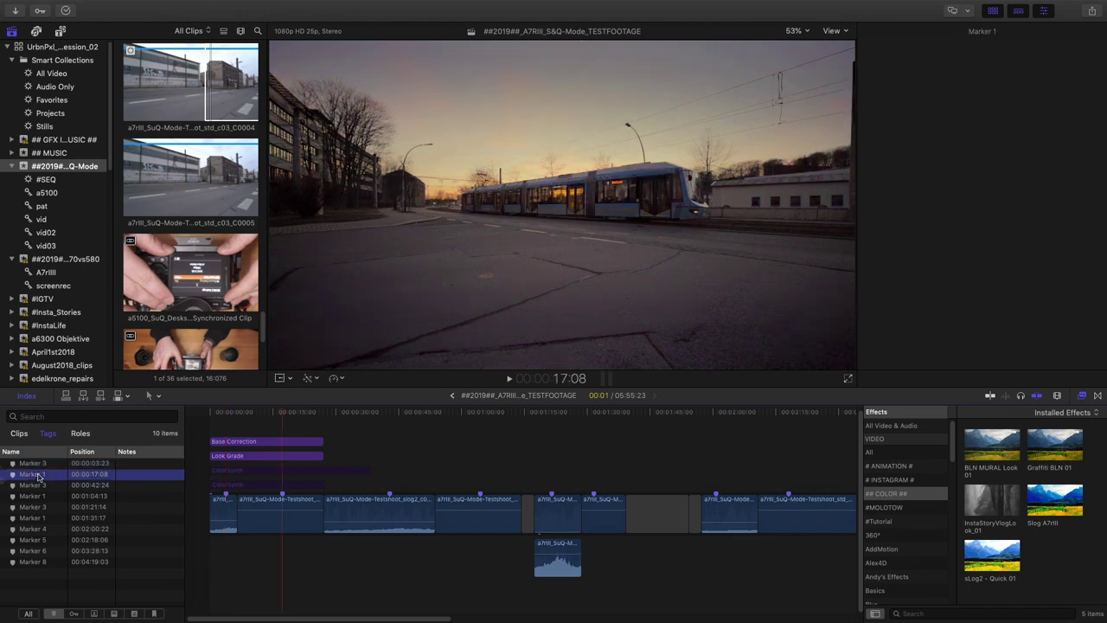
{"action": "left_click", "coordinate": [35, 487]}
{"action": "left_click", "coordinate": [31, 496]}
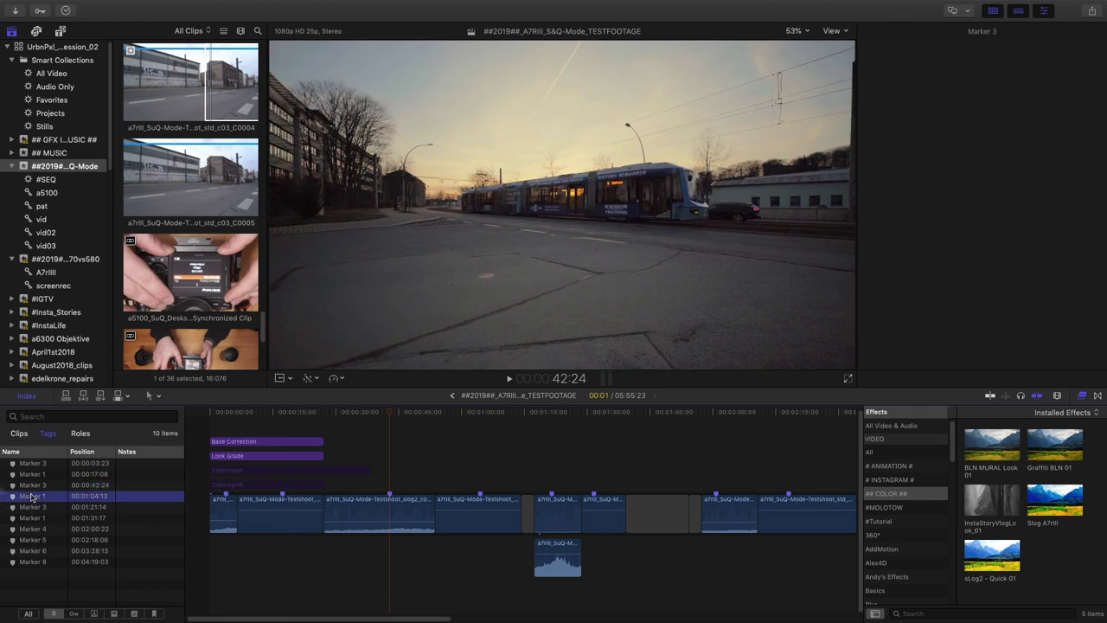
{"action": "left_click", "coordinate": [32, 507]}
{"action": "left_click", "coordinate": [31, 517]}
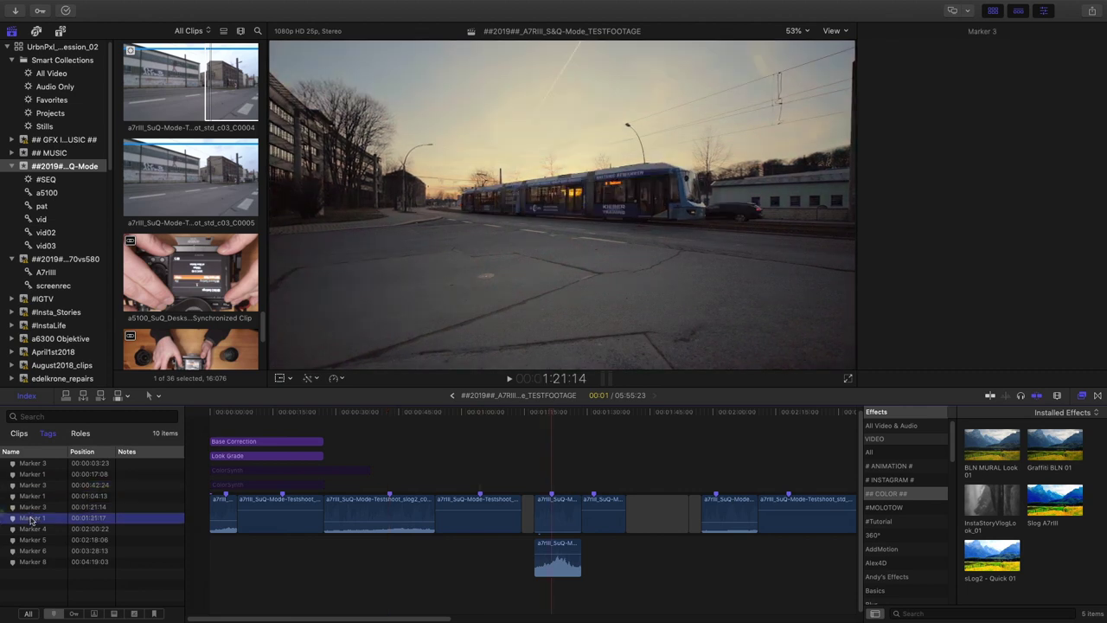
{"action": "left_click", "coordinate": [33, 528]}
{"action": "left_click", "coordinate": [34, 540]}
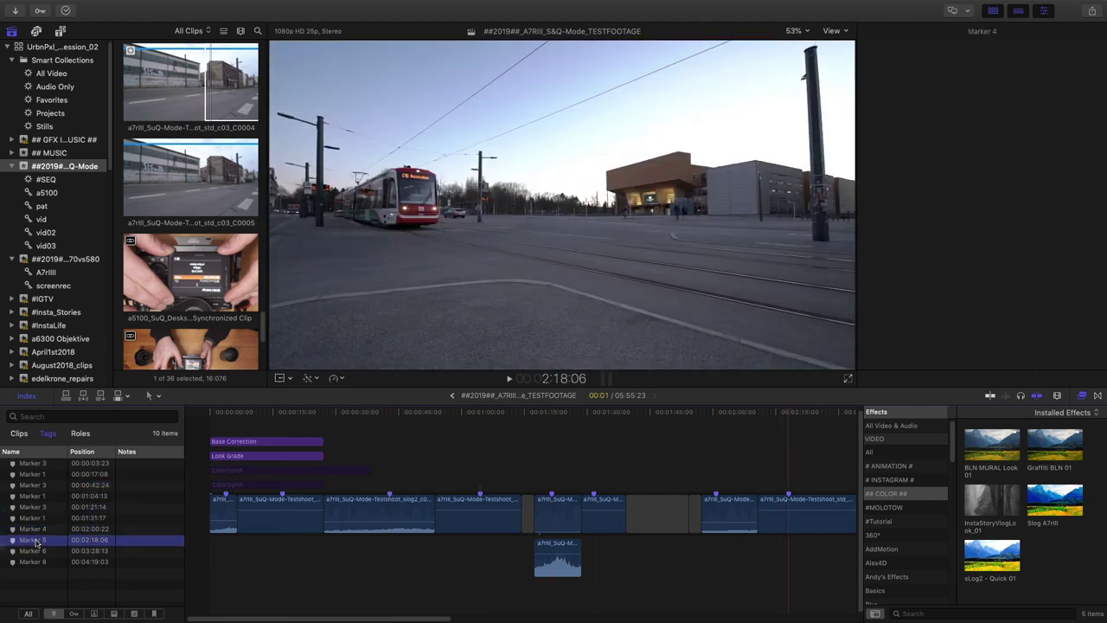
{"action": "left_click", "coordinate": [36, 550]}
{"action": "left_click", "coordinate": [39, 561]}
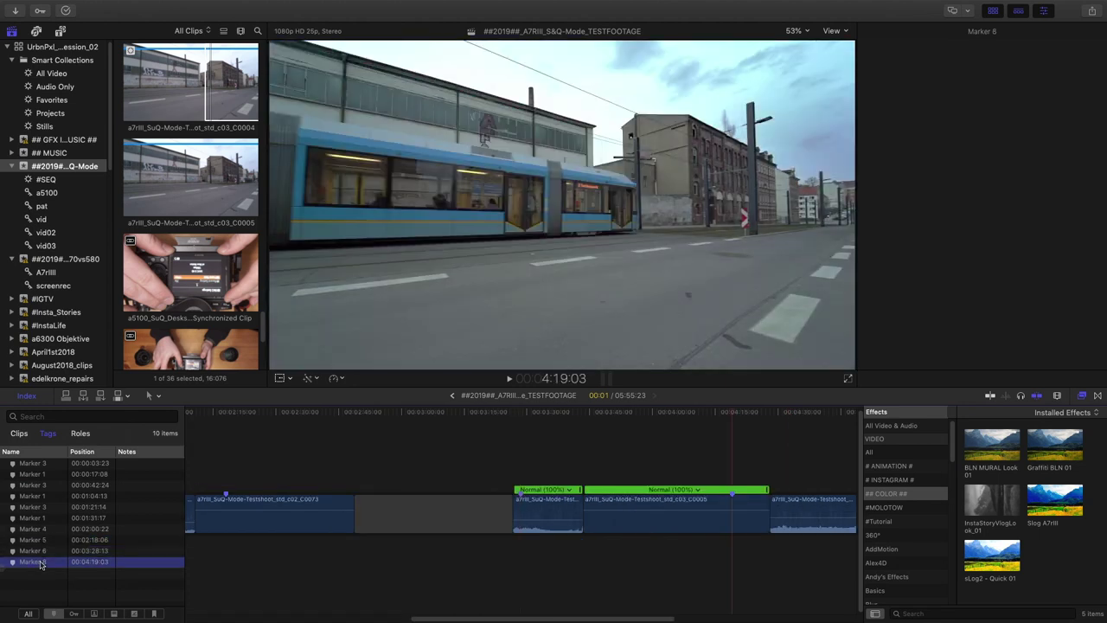
Step: Play the timeline around Marker 6 and Marker 8 to compare the motion of the two tram shots
{"action": "left_click", "coordinate": [529, 424]}
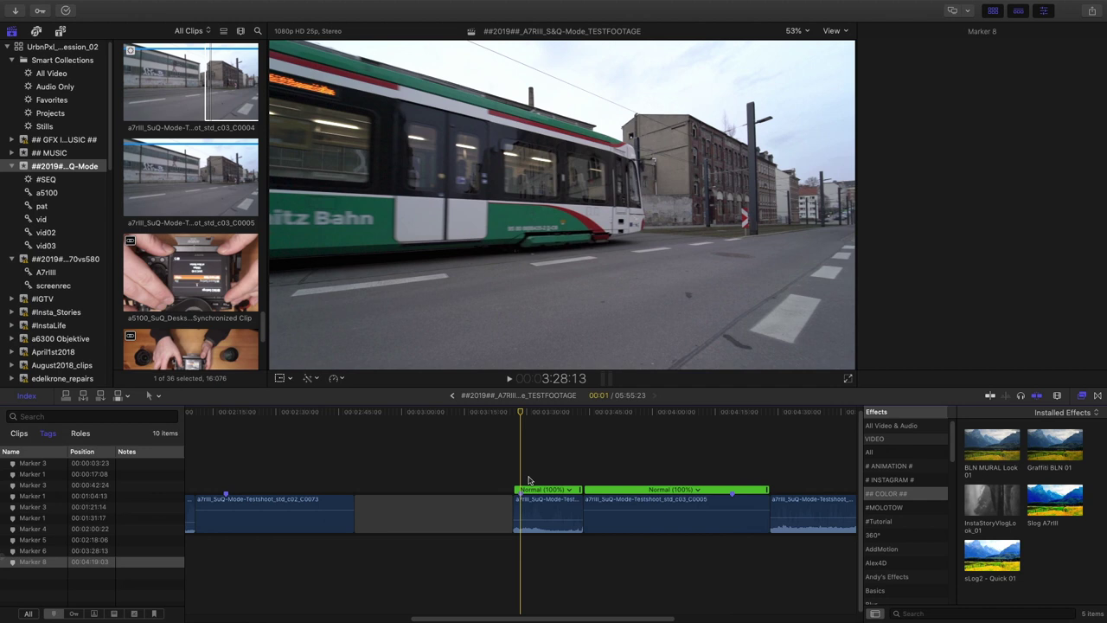
{"action": "key", "text": "space"}
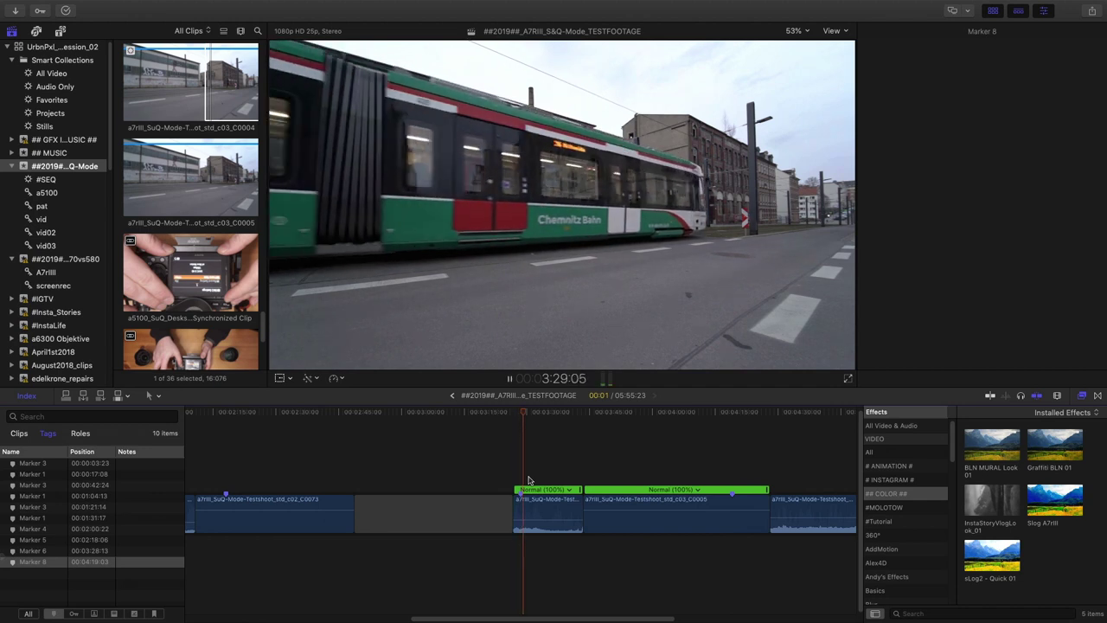
{"action": "left_click", "coordinate": [38, 560]}
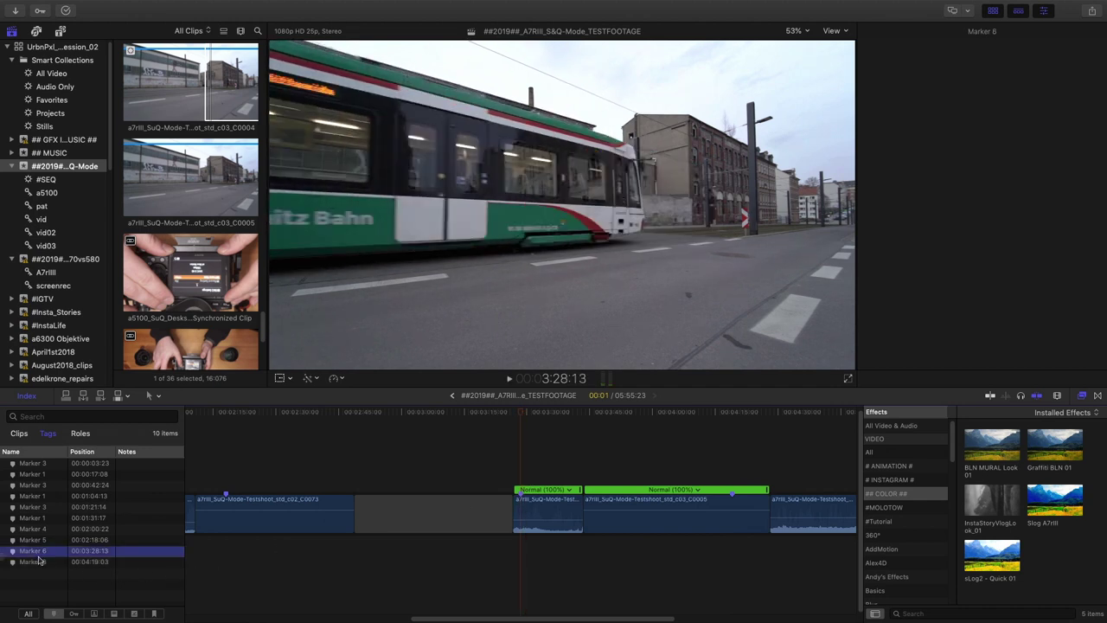
{"action": "left_click", "coordinate": [736, 413]}
{"action": "key", "text": "space"}
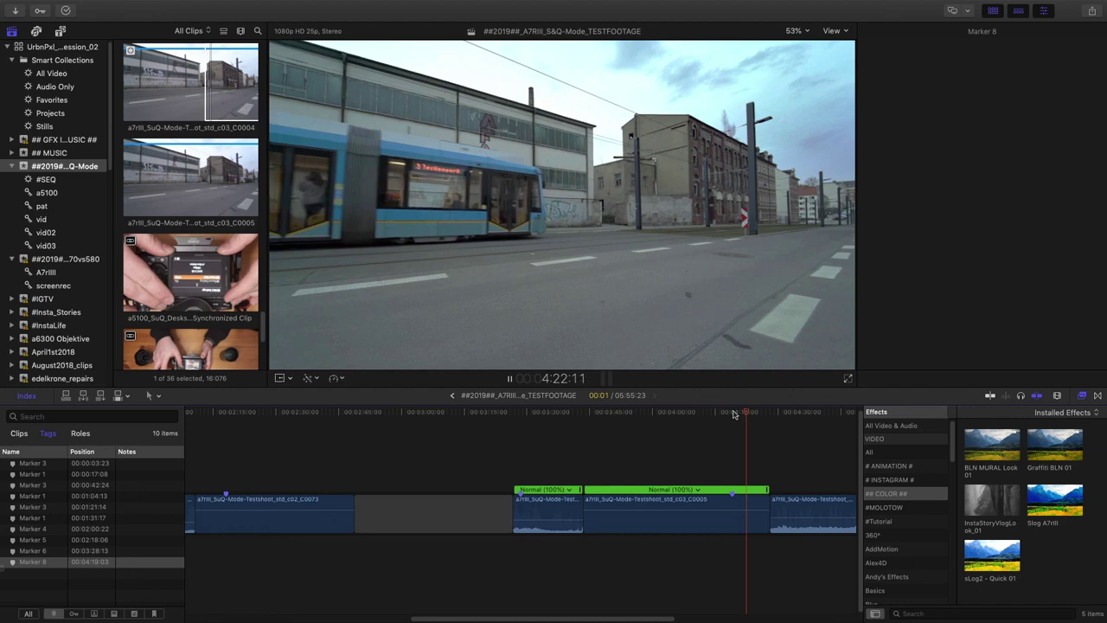
{"action": "key", "text": "space"}
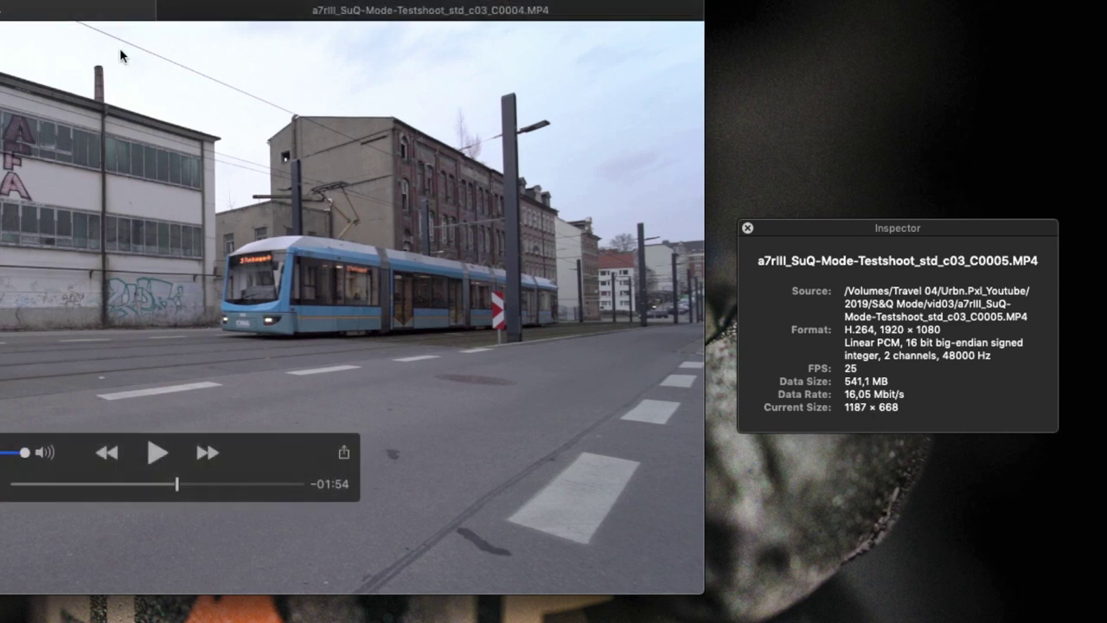
Step: Switch to QuickTime Player, enlarge the window showing clip C0004, and place the Inspector over the video
{"action": "left_click", "coordinate": [221, 18]}
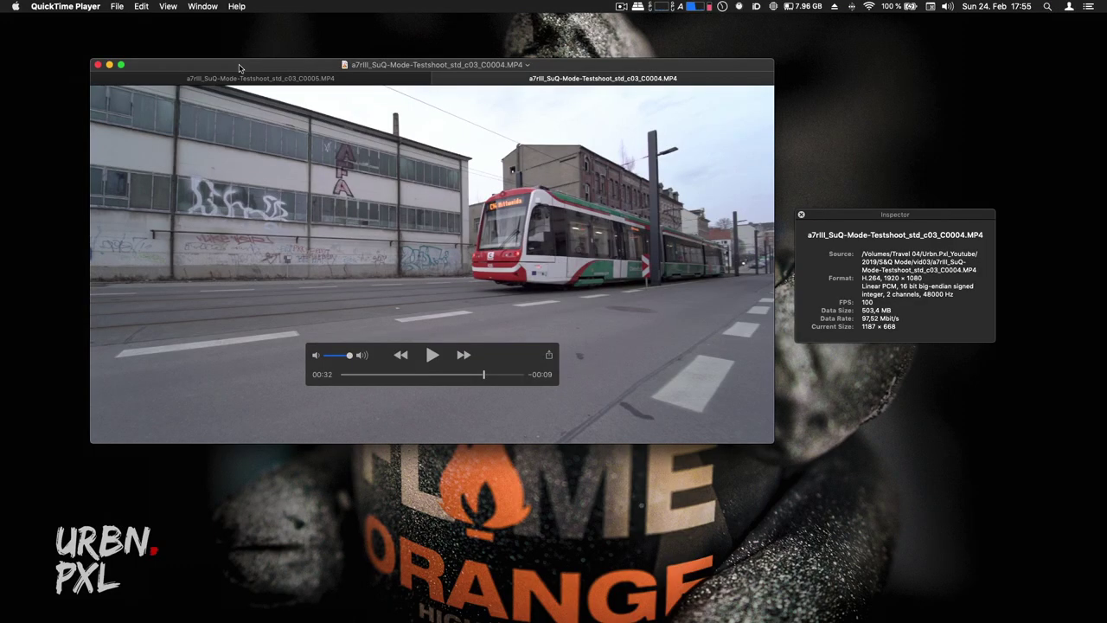
{"action": "double_click", "coordinate": [239, 68]}
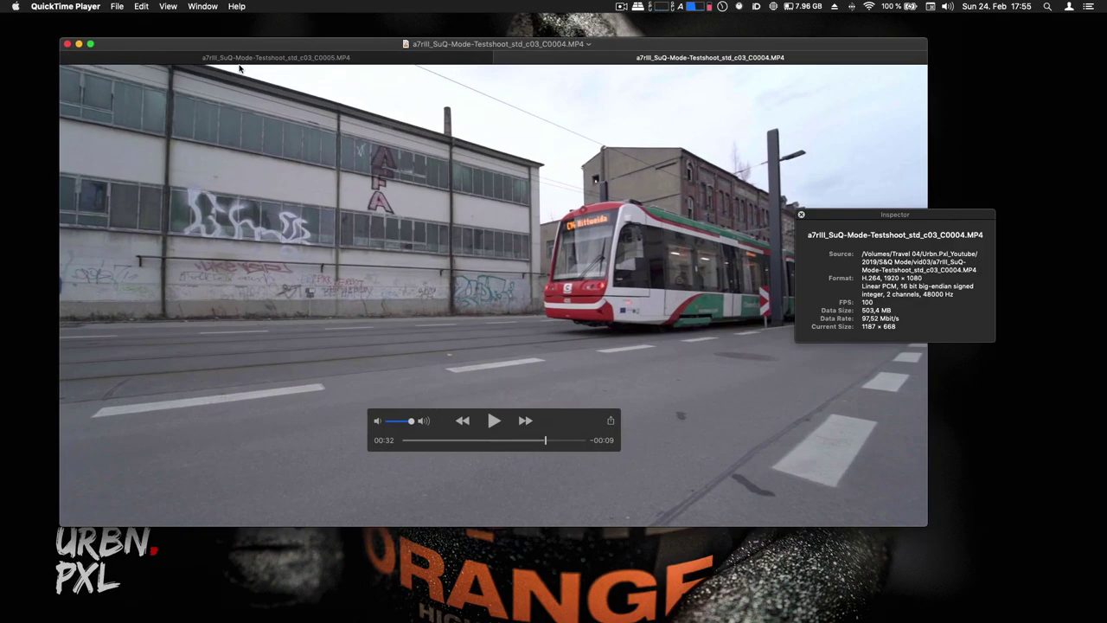
{"action": "left_click_drag", "start_coordinate": [843, 224], "coordinate": [339, 80]}
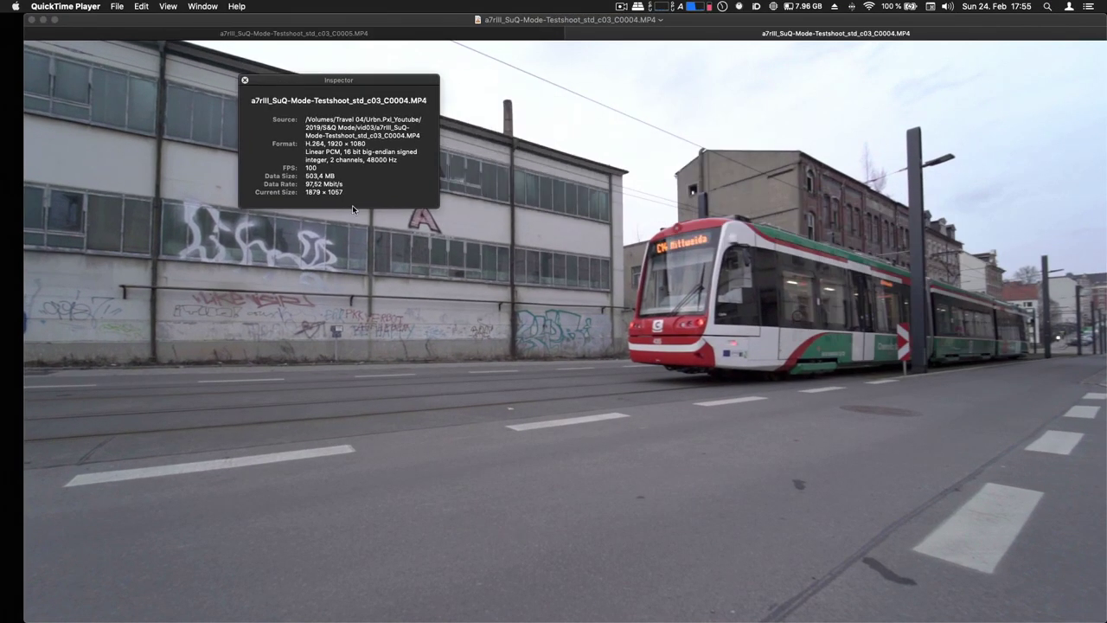
Step: Alternate repeatedly between clips C0005 and C0004 to compare their image quality, frame rate and data rate
{"action": "left_click", "coordinate": [540, 40]}
{"action": "key", "text": "ctrl+Tab"}
{"action": "key", "text": "ctrl+Tab"}
{"action": "key", "text": "ctrl+Tab"}
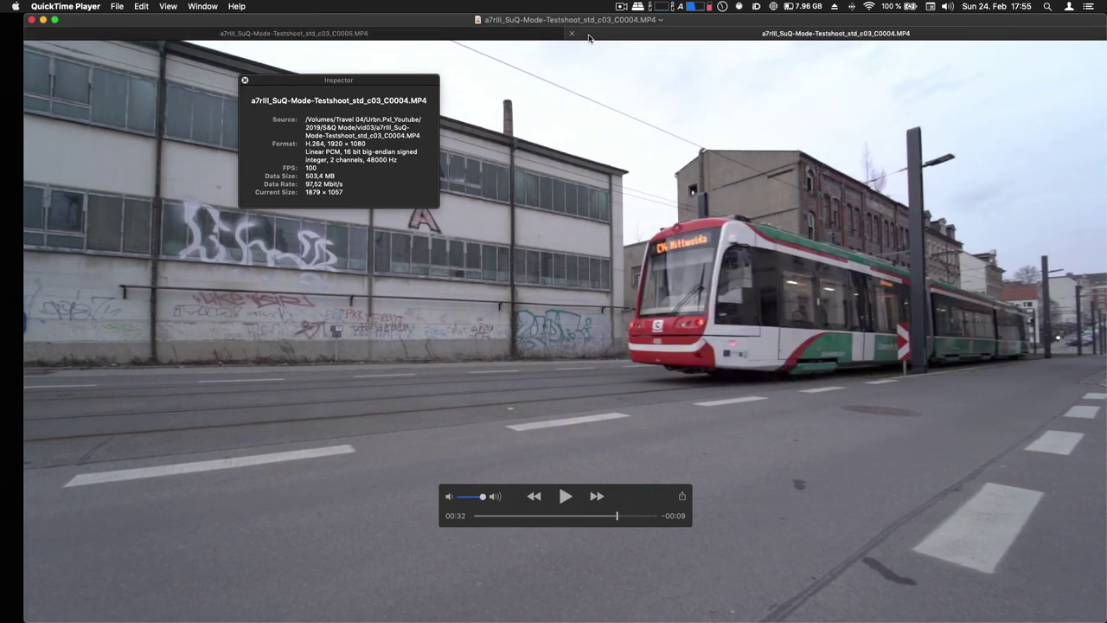
{"action": "left_click", "coordinate": [532, 35]}
{"action": "left_click", "coordinate": [578, 35]}
{"action": "left_click", "coordinate": [536, 35]}
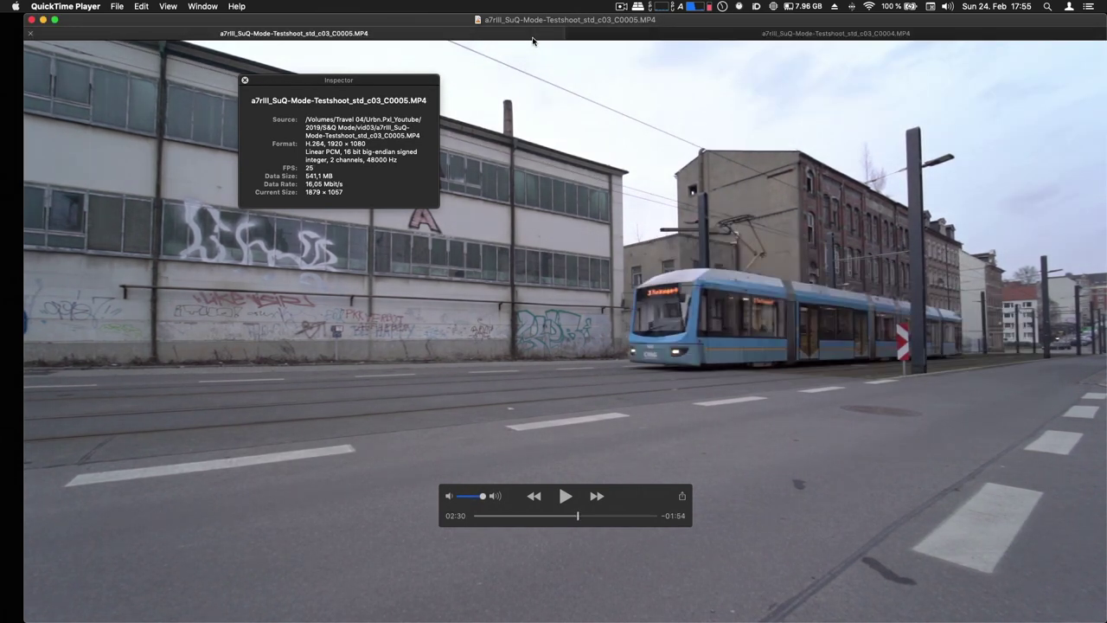
{"action": "left_click", "coordinate": [621, 37]}
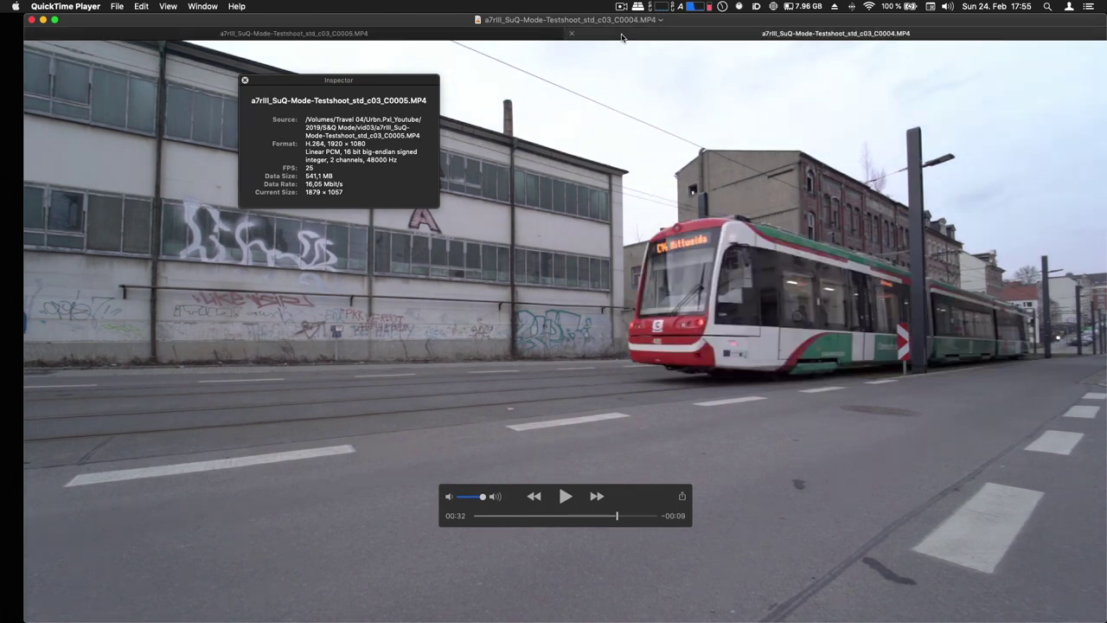
{"action": "left_click", "coordinate": [536, 34]}
{"action": "left_click", "coordinate": [592, 34]}
{"action": "left_click", "coordinate": [540, 35]}
{"action": "left_click", "coordinate": [597, 35]}
{"action": "left_click", "coordinate": [545, 35]}
{"action": "left_click", "coordinate": [592, 35]}
{"action": "left_click", "coordinate": [545, 35]}
{"action": "left_click", "coordinate": [592, 34]}
{"action": "left_click", "coordinate": [546, 35]}
{"action": "left_click", "coordinate": [606, 35]}
{"action": "left_click", "coordinate": [544, 35]}
{"action": "left_click", "coordinate": [606, 34]}
{"action": "left_click", "coordinate": [541, 35]}
{"action": "left_click", "coordinate": [613, 35]}
{"action": "left_click", "coordinate": [538, 34]}
{"action": "left_click", "coordinate": [616, 34]}
{"action": "left_click", "coordinate": [549, 34]}
{"action": "left_click", "coordinate": [651, 35]}
{"action": "left_click", "coordinate": [534, 34]}
{"action": "left_click", "coordinate": [603, 34]}
{"action": "left_click", "coordinate": [522, 38]}
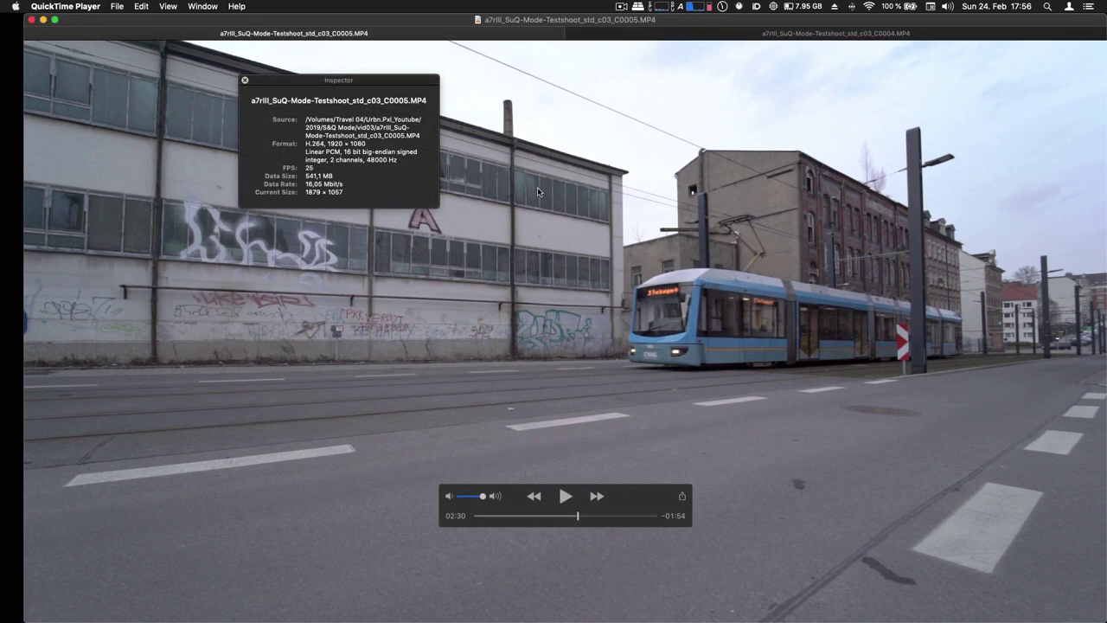
Step: Play clip C0005 and clip C0004 briefly to compare their playback speed
{"action": "key", "text": "space"}
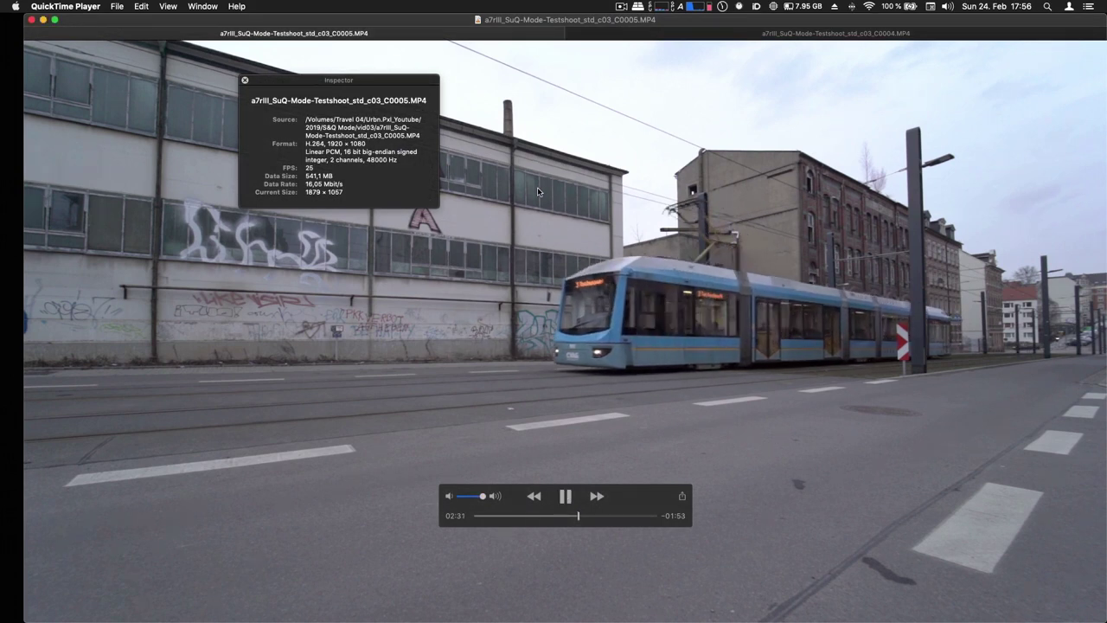
{"action": "left_click", "coordinate": [614, 35]}
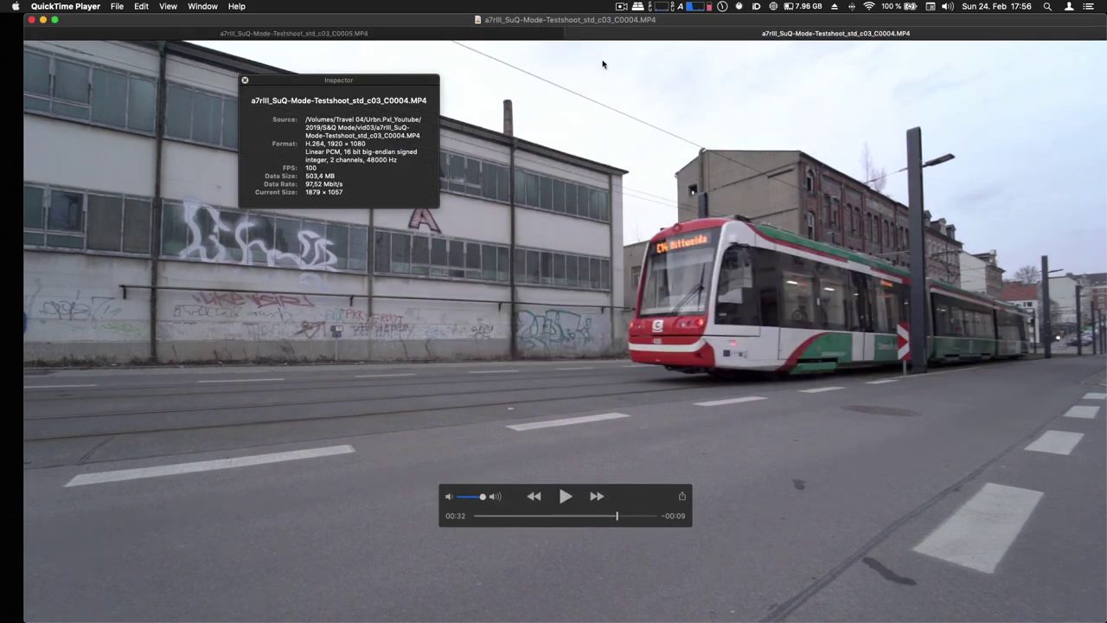
{"action": "key", "text": "space"}
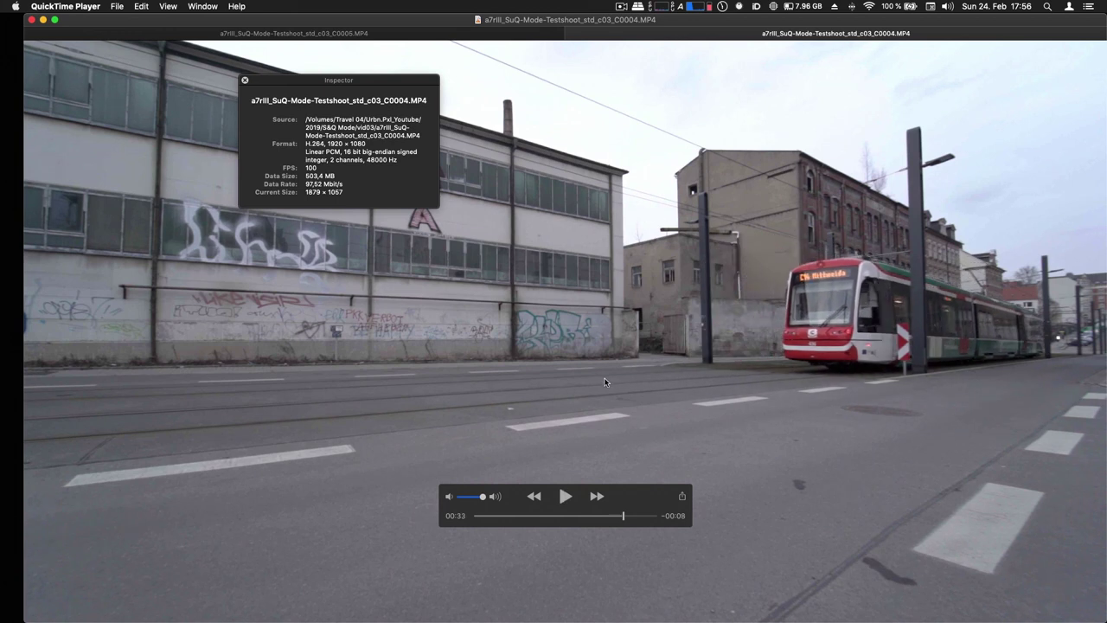
{"action": "key", "text": "space"}
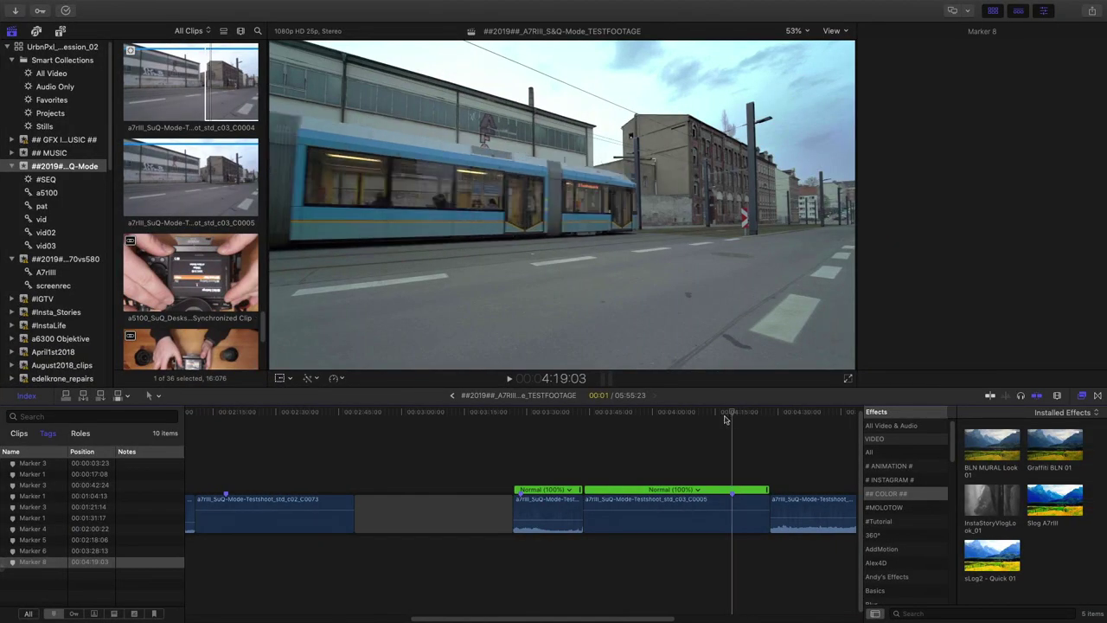
Step: Switch back to Final Cut Pro, select the C0004 clip at Marker 6, and enable its effects to inspect the ColorSynth exposure settings
{"action": "left_click_drag", "start_coordinate": [725, 419], "coordinate": [519, 418]}
{"action": "left_click", "coordinate": [549, 500]}
{"action": "key", "text": "m"}
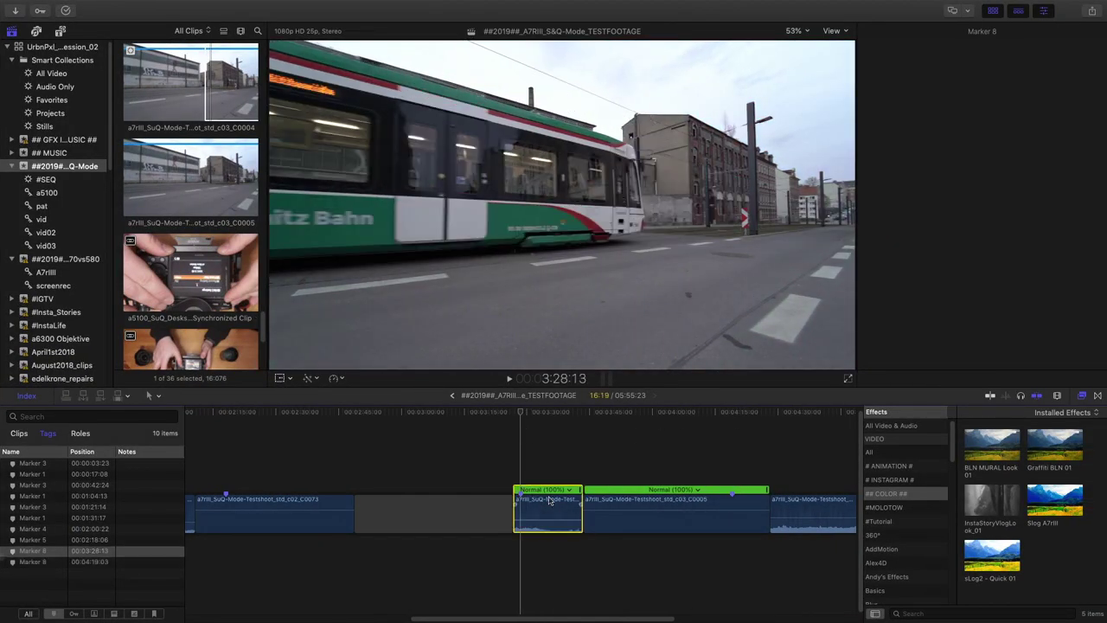
{"action": "left_click", "coordinate": [868, 50]}
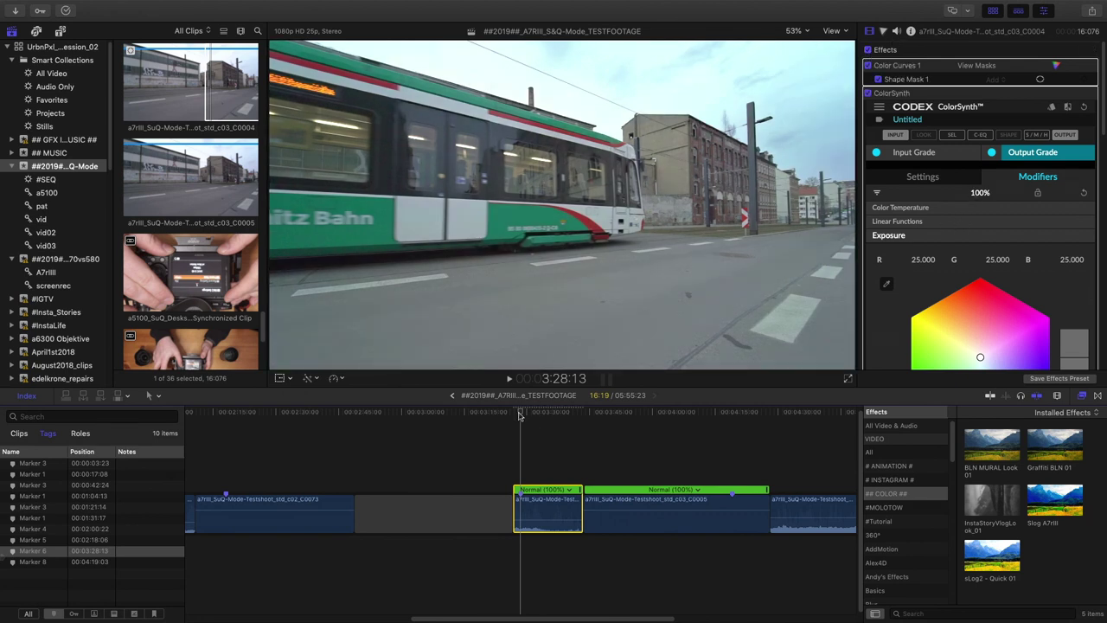
{"action": "scroll", "coordinate": [986, 216], "scroll_direction": "down", "scroll_amount": 6}
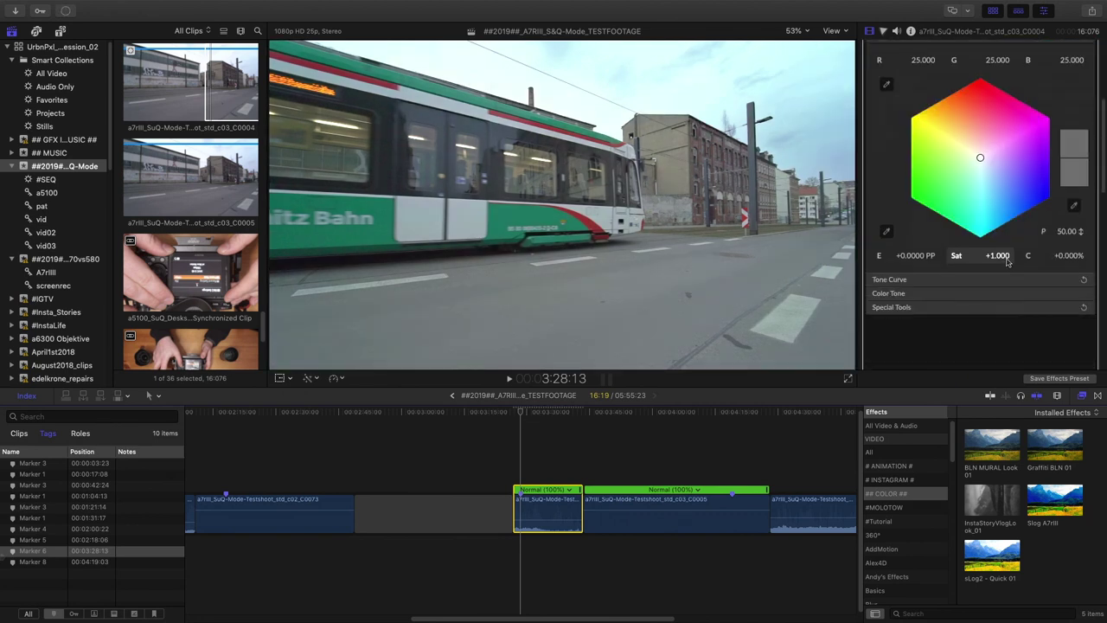
Step: Set the C0004 clip's ColorSynth saturation to +1.217 and reshape its tone curve, with the shadow point at In 0.153, Out 0.269
{"action": "left_click_drag", "start_coordinate": [999, 192], "coordinate": [1017, 193]}
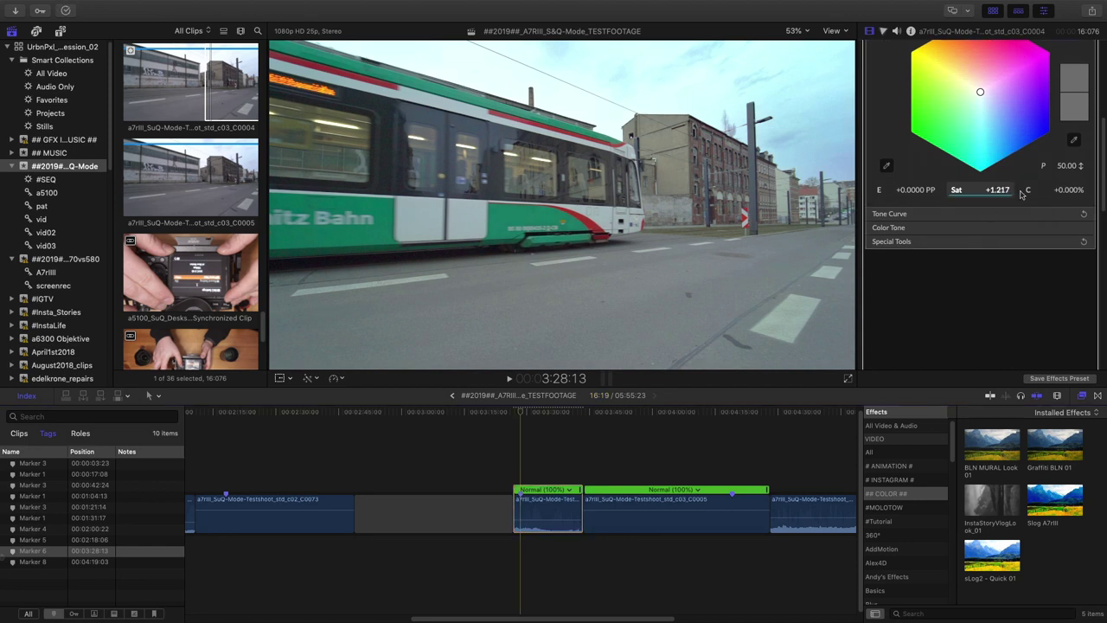
{"action": "scroll", "coordinate": [1021, 194], "scroll_direction": "up", "scroll_amount": 5}
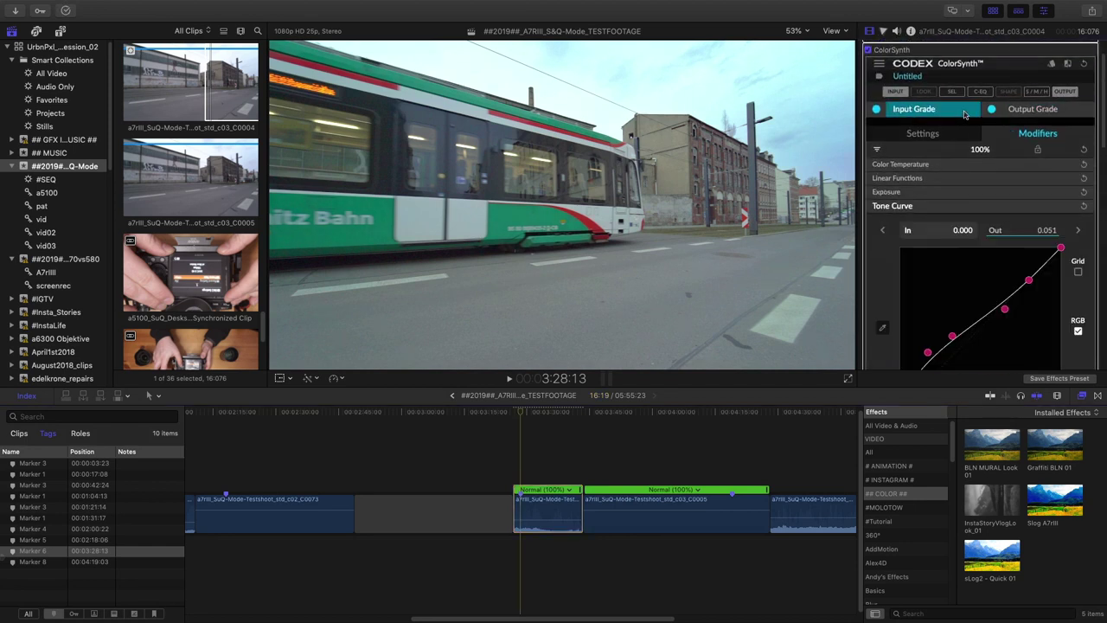
{"action": "scroll", "coordinate": [969, 303], "scroll_direction": "down", "scroll_amount": 3}
{"action": "left_click_drag", "start_coordinate": [928, 248], "coordinate": [1018, 222]}
{"action": "left_click", "coordinate": [900, 294]}
{"action": "left_click_drag", "start_coordinate": [897, 276], "coordinate": [898, 299]}
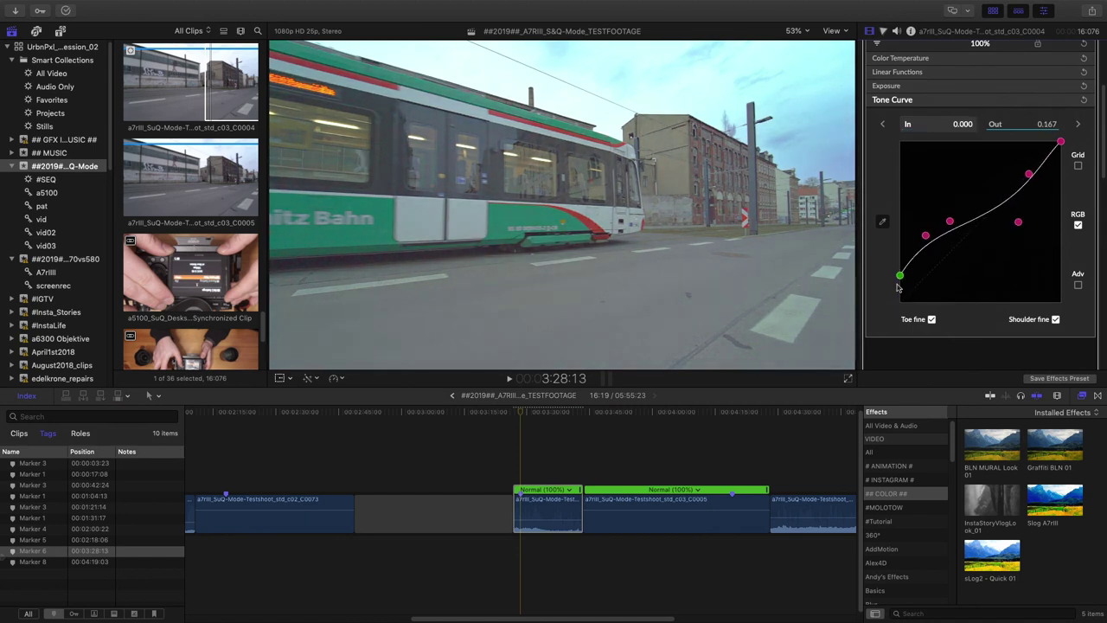
{"action": "left_click", "coordinate": [927, 239]}
{"action": "mouse_move", "coordinate": [927, 251]}
{"action": "left_mouse_down"}
{"action": "mouse_move", "coordinate": [915, 262]}
{"action": "mouse_move", "coordinate": [943, 291]}
{"action": "mouse_move", "coordinate": [911, 258]}
{"action": "mouse_move", "coordinate": [938, 273]}
{"action": "mouse_move", "coordinate": [926, 262]}
{"action": "left_mouse_up"}
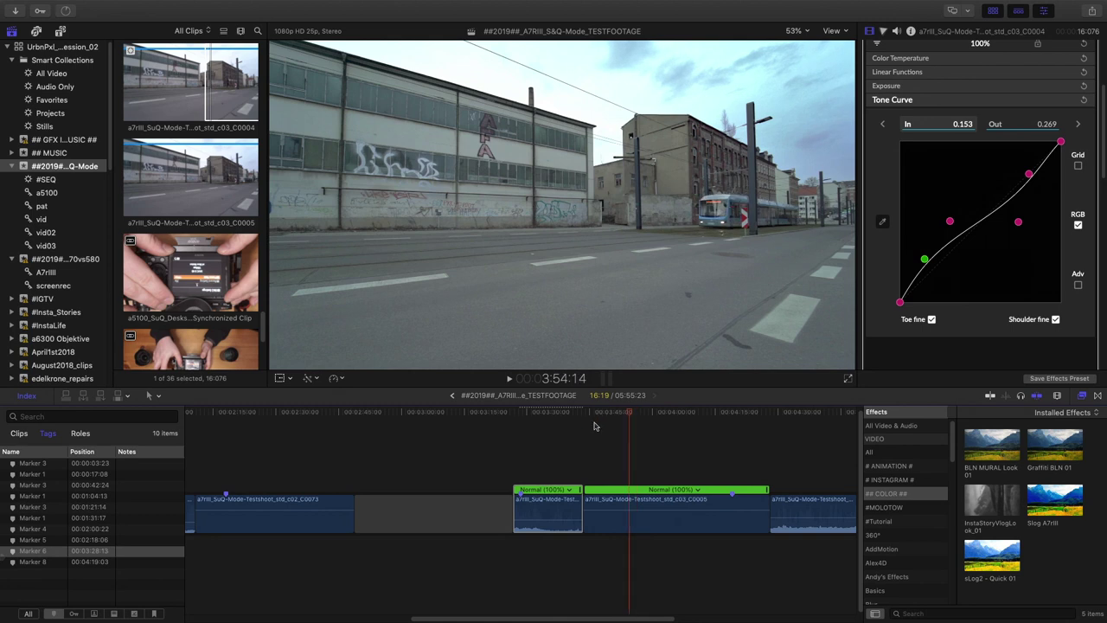
Step: Play the graded C0004 clip briefly from Marker 6 and return the playhead to 3:28:13
{"action": "left_click_drag", "start_coordinate": [576, 512], "coordinate": [558, 545]}
{"action": "left_click_drag", "start_coordinate": [533, 418], "coordinate": [522, 415]}
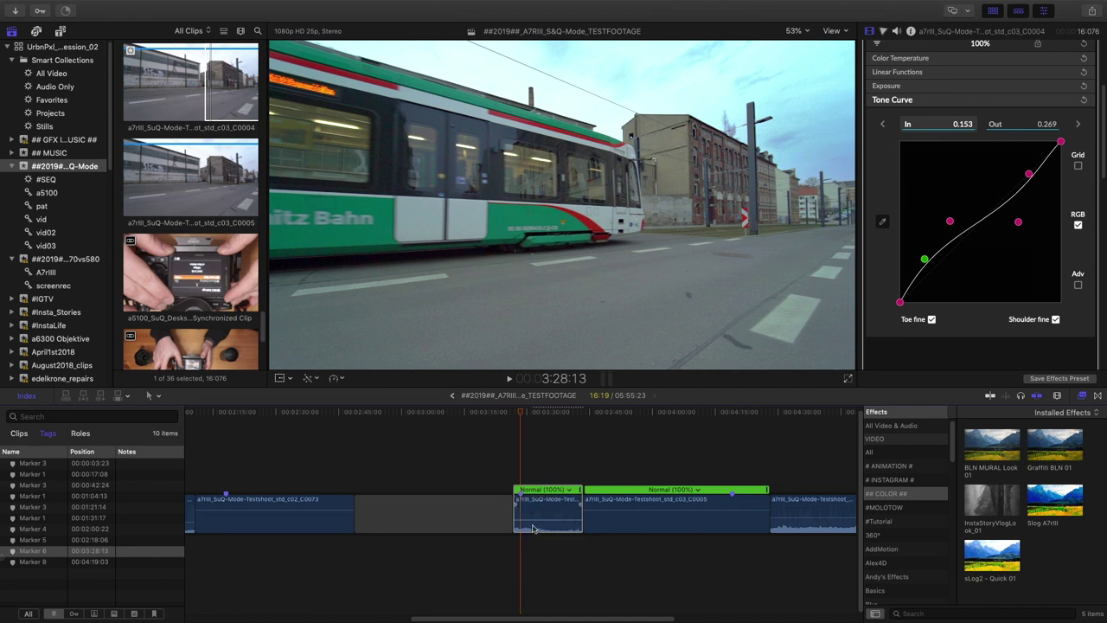
{"action": "key", "text": "space"}
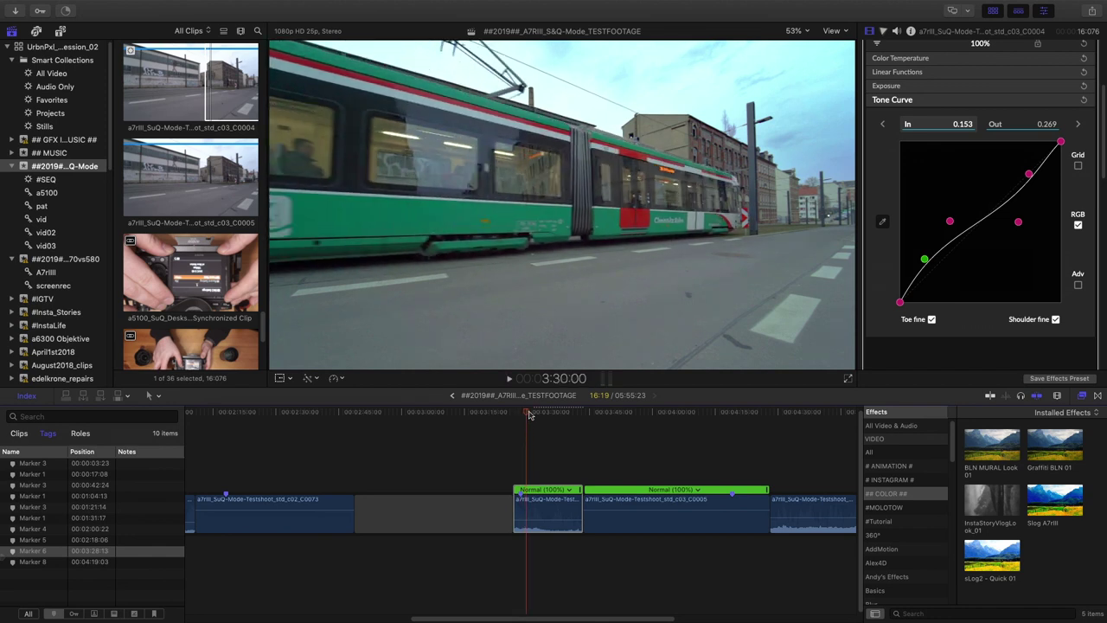
{"action": "left_click", "coordinate": [521, 414]}
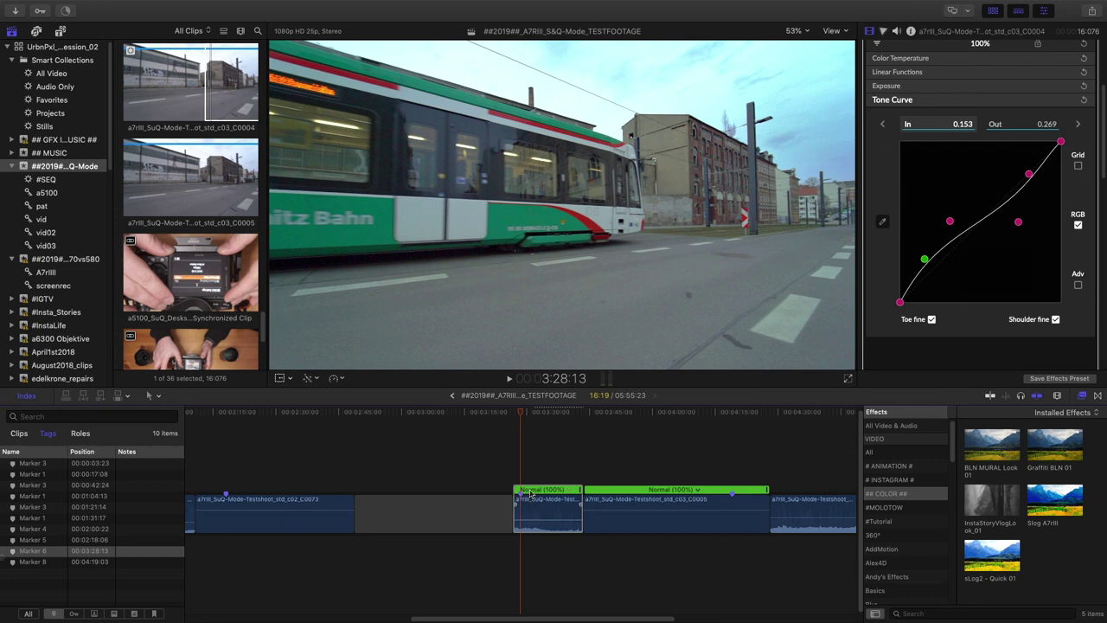
Step: Select the C0004 clip and apply Automatic Speed to it
{"action": "left_click", "coordinate": [531, 493]}
{"action": "left_click", "coordinate": [531, 512]}
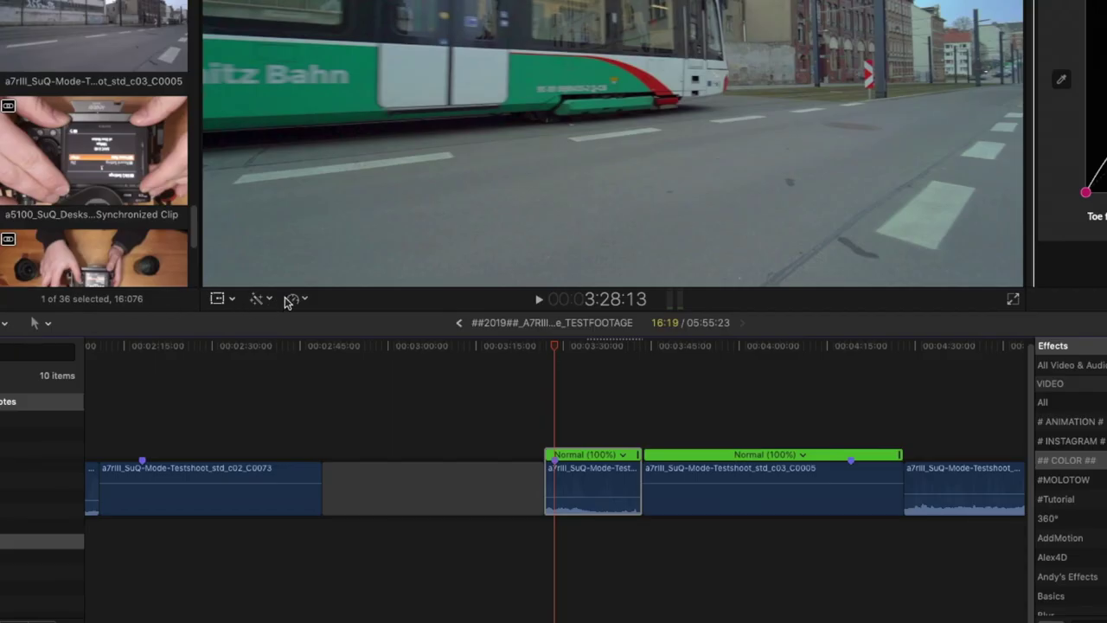
{"action": "left_click", "coordinate": [334, 378]}
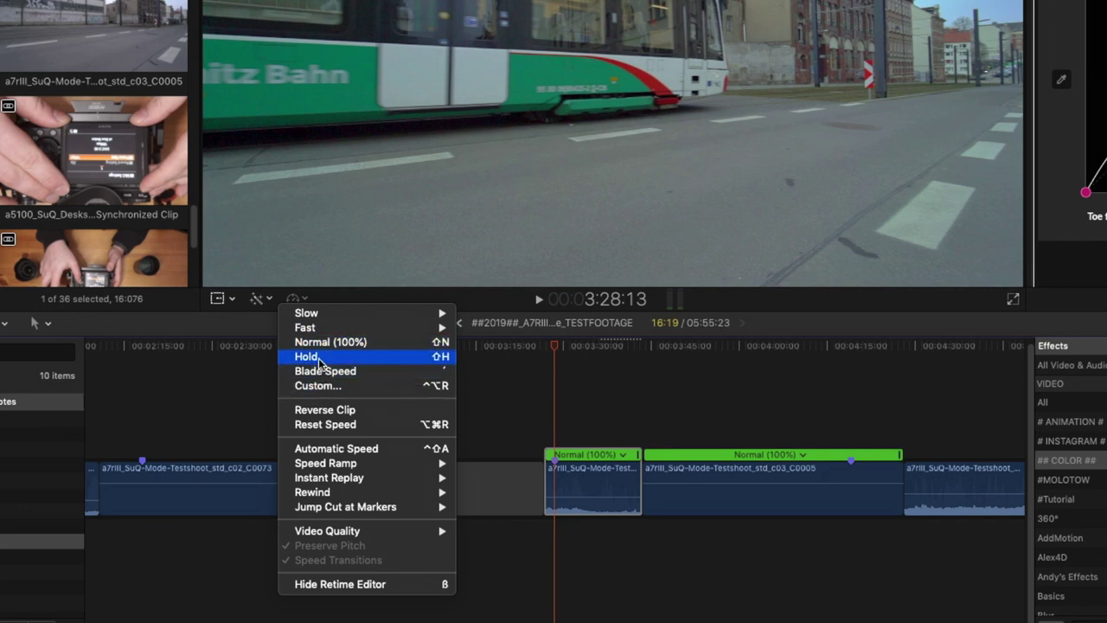
{"action": "mouse_move", "coordinate": [318, 325]}
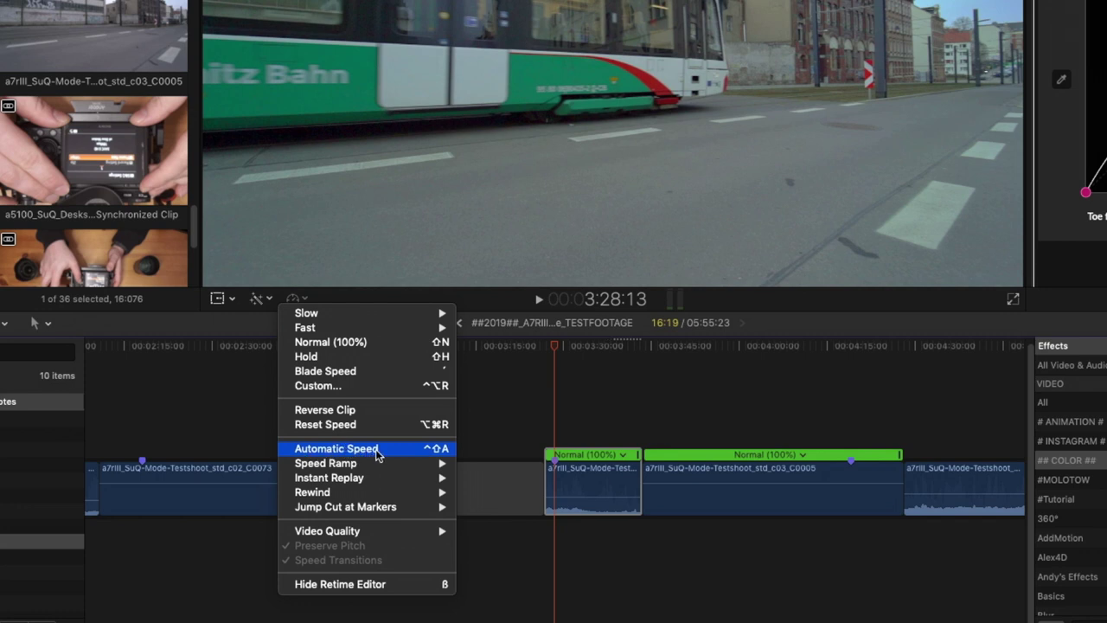
{"action": "left_click", "coordinate": [567, 409]}
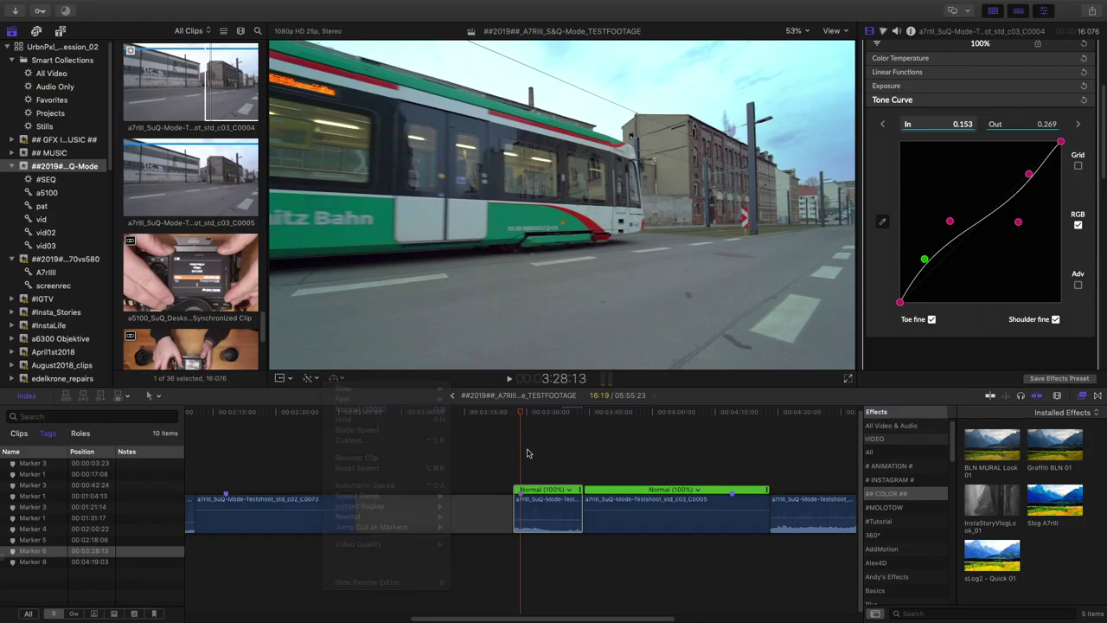
{"action": "left_click", "coordinate": [524, 503]}
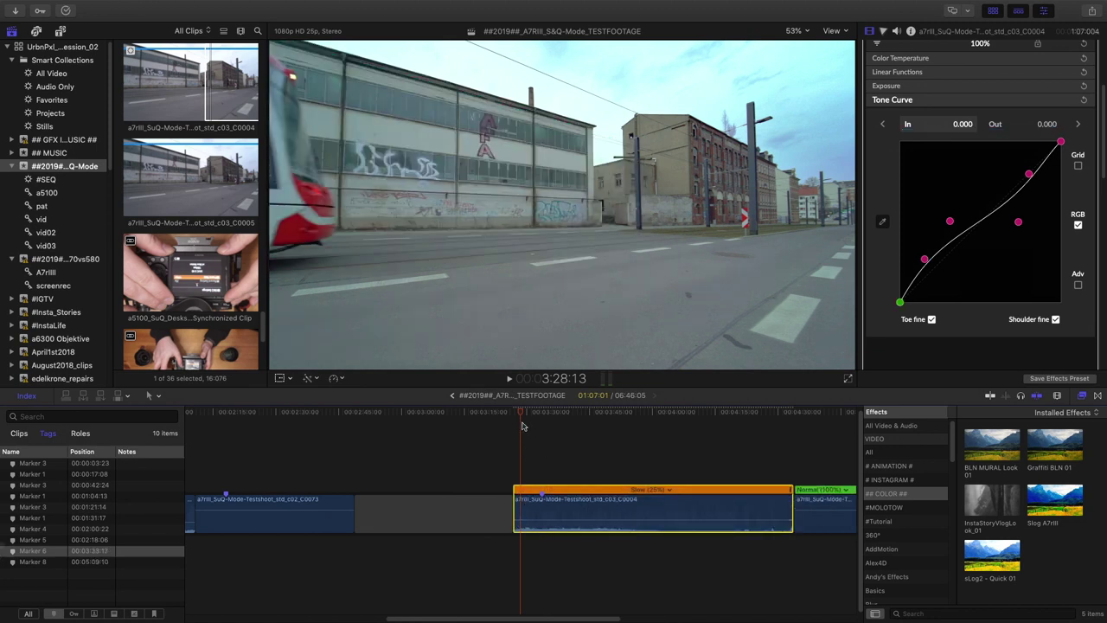
Step: Play the slowed C0004 clip with its effects disabled from Marker 6 and return to the marker
{"action": "left_click_drag", "start_coordinate": [529, 414], "coordinate": [543, 413]}
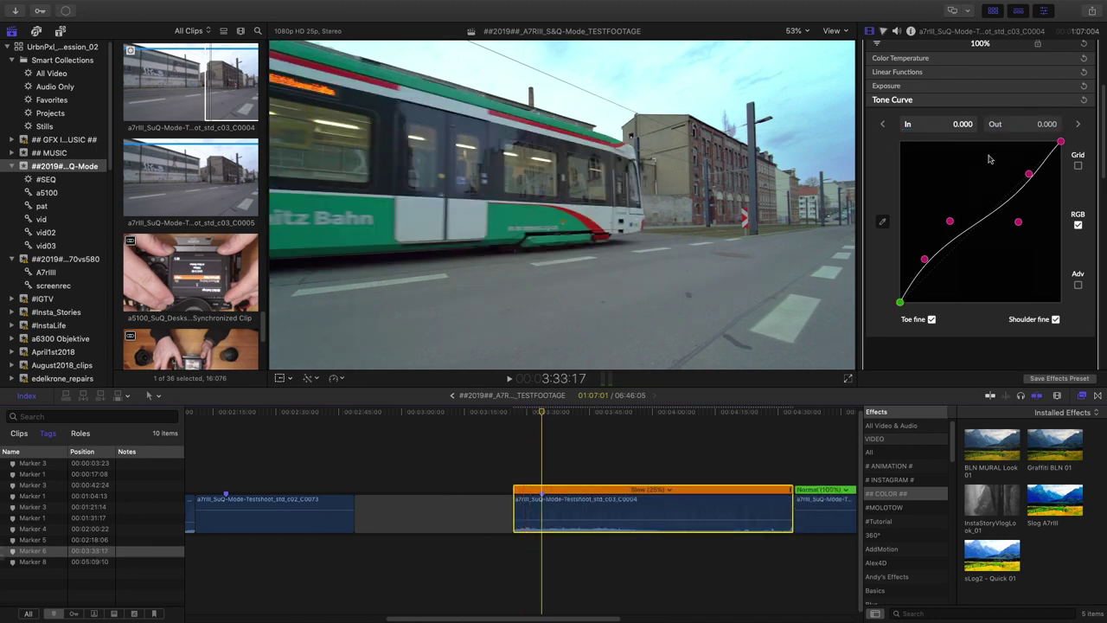
{"action": "scroll", "coordinate": [986, 158], "scroll_direction": "up", "scroll_amount": 3}
{"action": "left_click", "coordinate": [869, 51]}
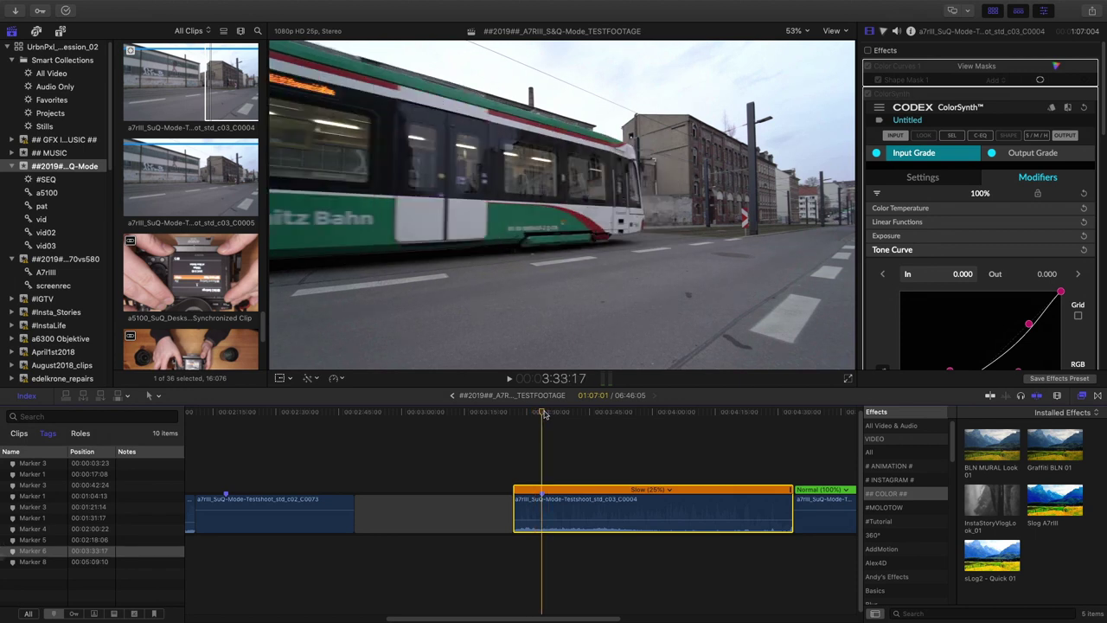
{"action": "key", "text": "space"}
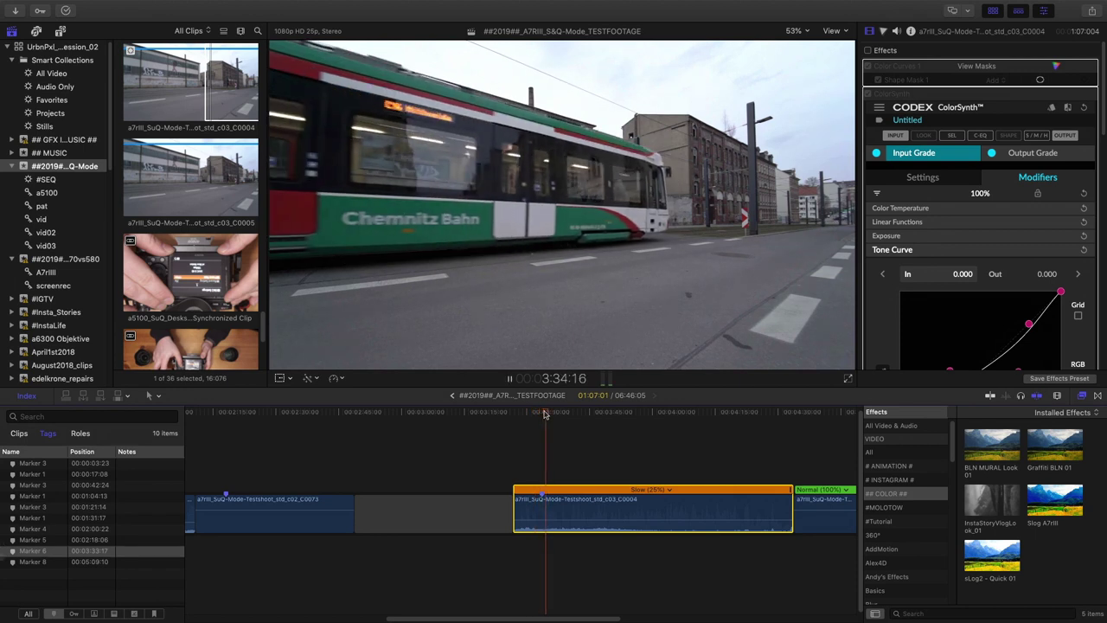
{"action": "key", "text": "space"}
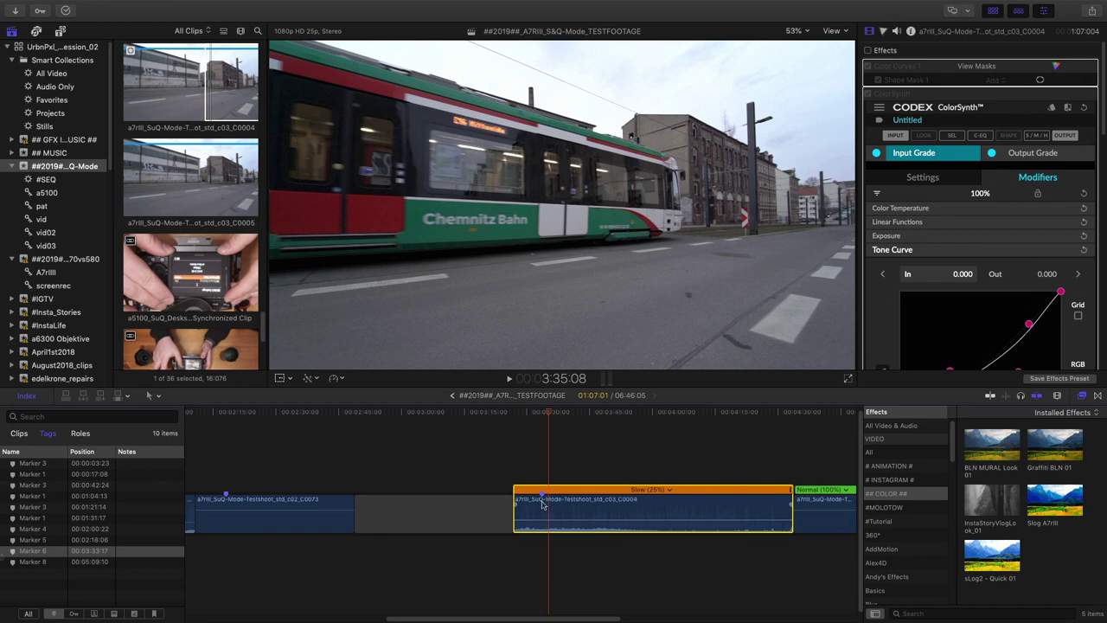
{"action": "left_click", "coordinate": [541, 413]}
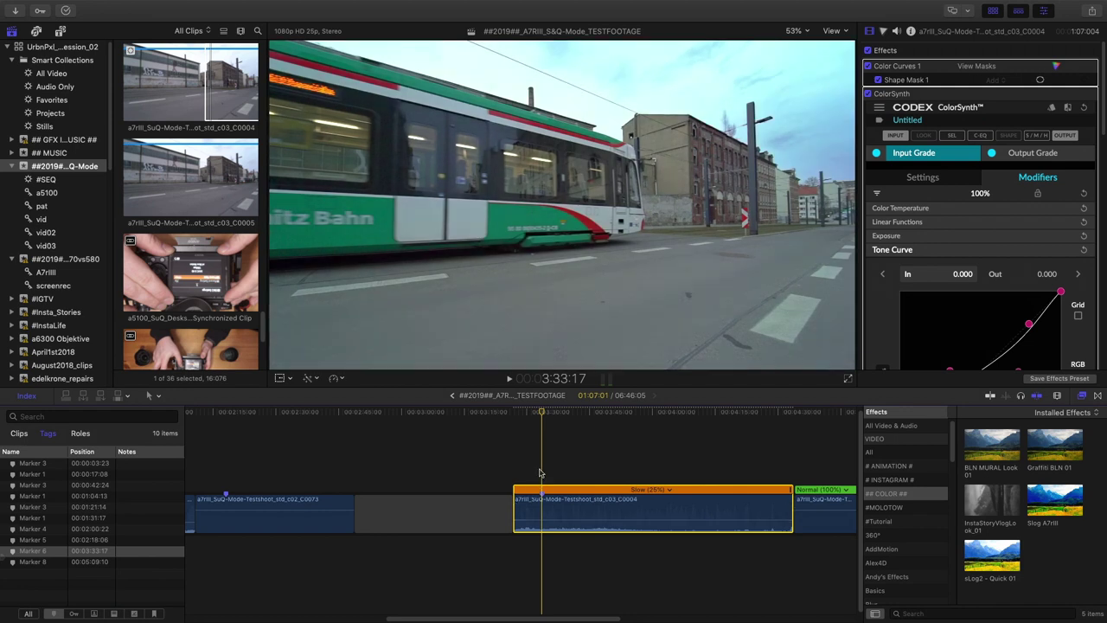
Step: Reset the C0004 clip's speed to normal and disable its effects
{"action": "key", "text": "alt+super+r"}
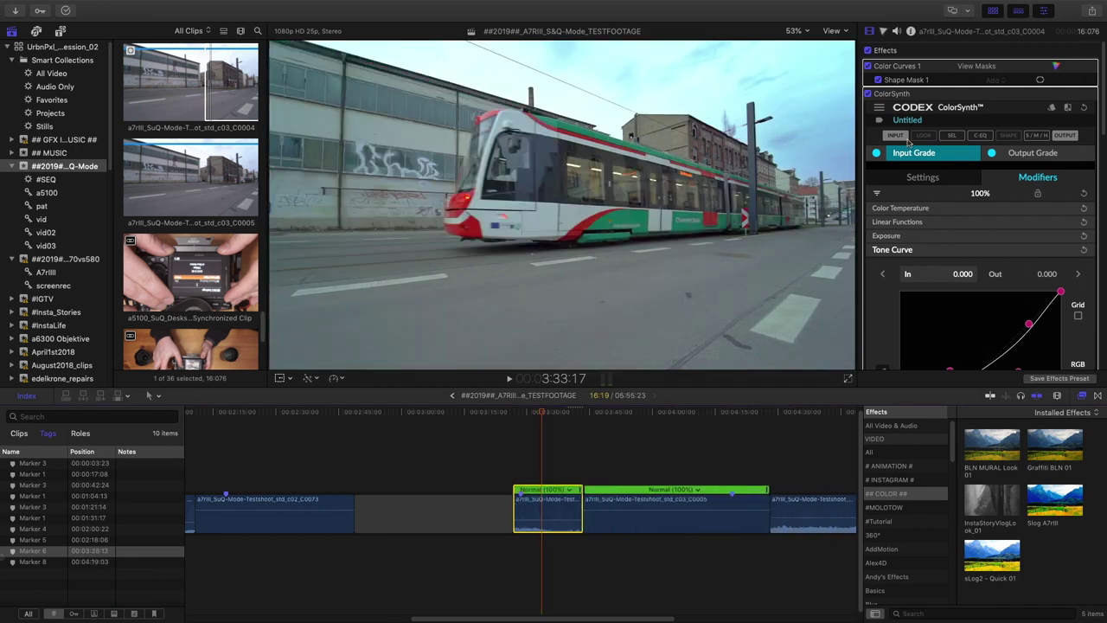
{"action": "left_click", "coordinate": [868, 50]}
Step: Split the C0004 clip's speed segments at 3:31:21 and 3:36:03
{"action": "left_click", "coordinate": [533, 417]}
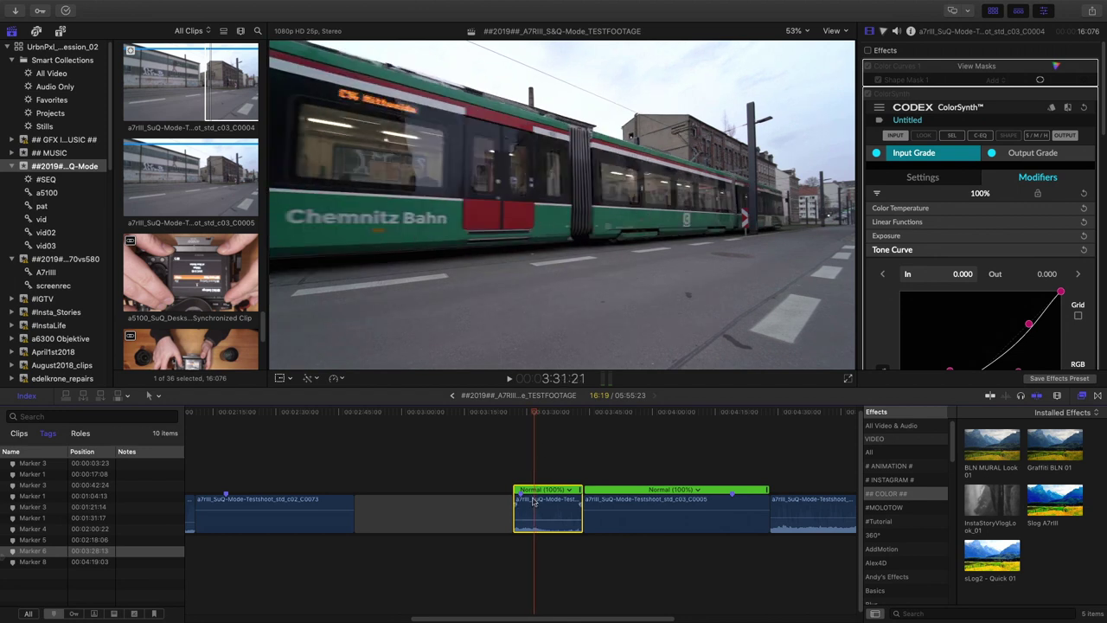
{"action": "left_click", "coordinate": [559, 416]}
{"action": "left_click_drag", "start_coordinate": [559, 416], "coordinate": [550, 425]}
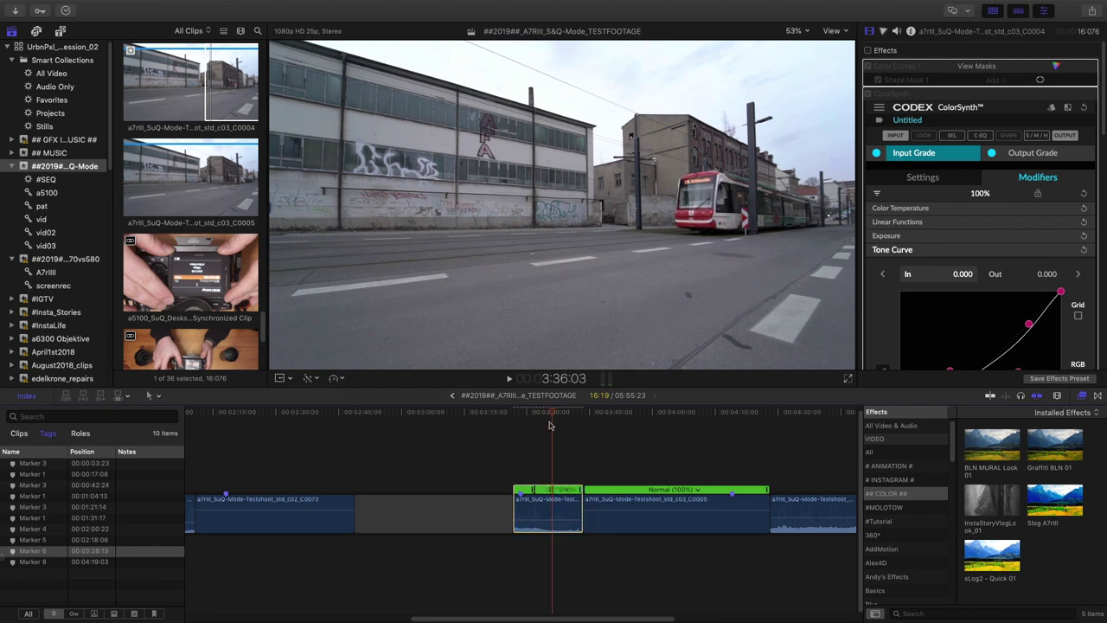
Step: Slow the middle speed segment of the C0004 clip to 25%
{"action": "left_click", "coordinate": [547, 491]}
{"action": "key", "text": "super+equal"}
{"action": "key", "text": "super+equal"}
{"action": "key", "text": "super+equal"}
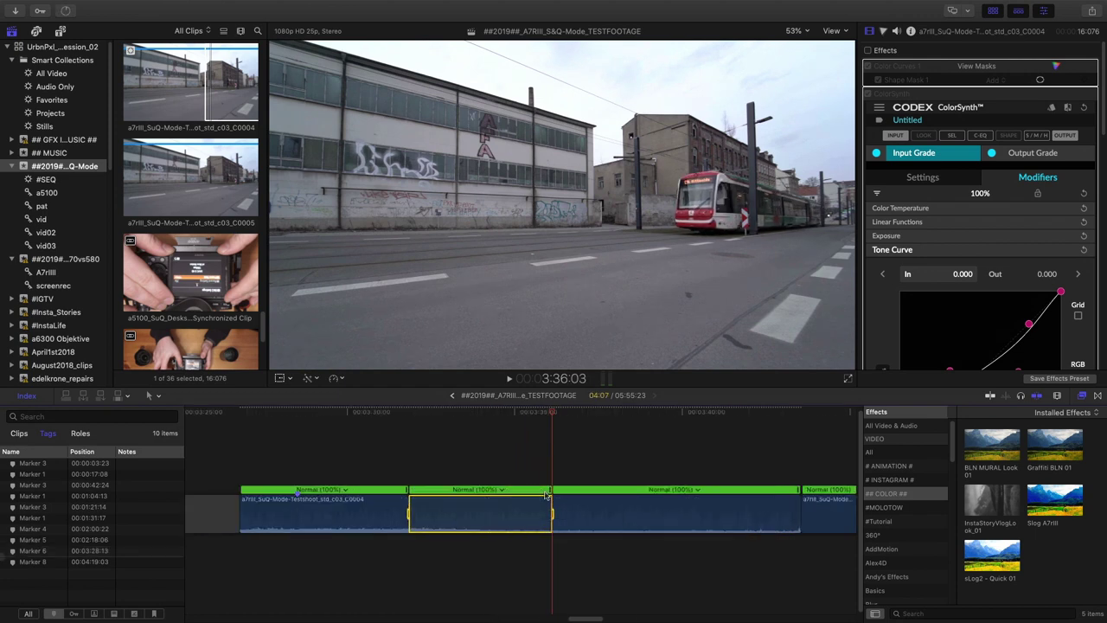
{"action": "key", "text": "shift+3"}
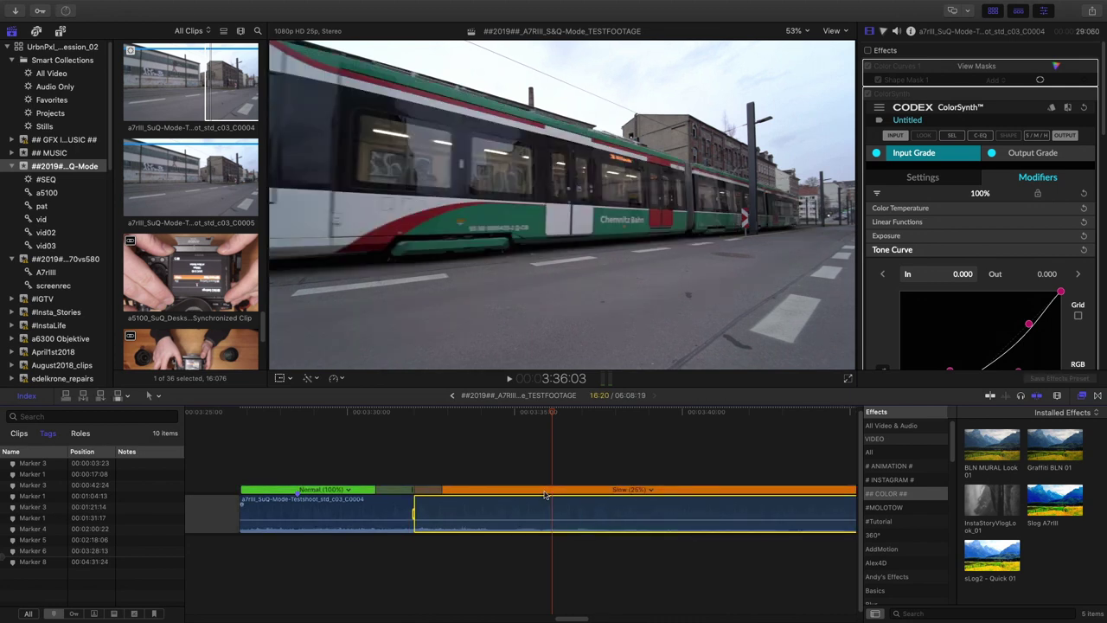
Step: Play the slowed section of C0004 and its transition back to normal speed
{"action": "key", "text": "space"}
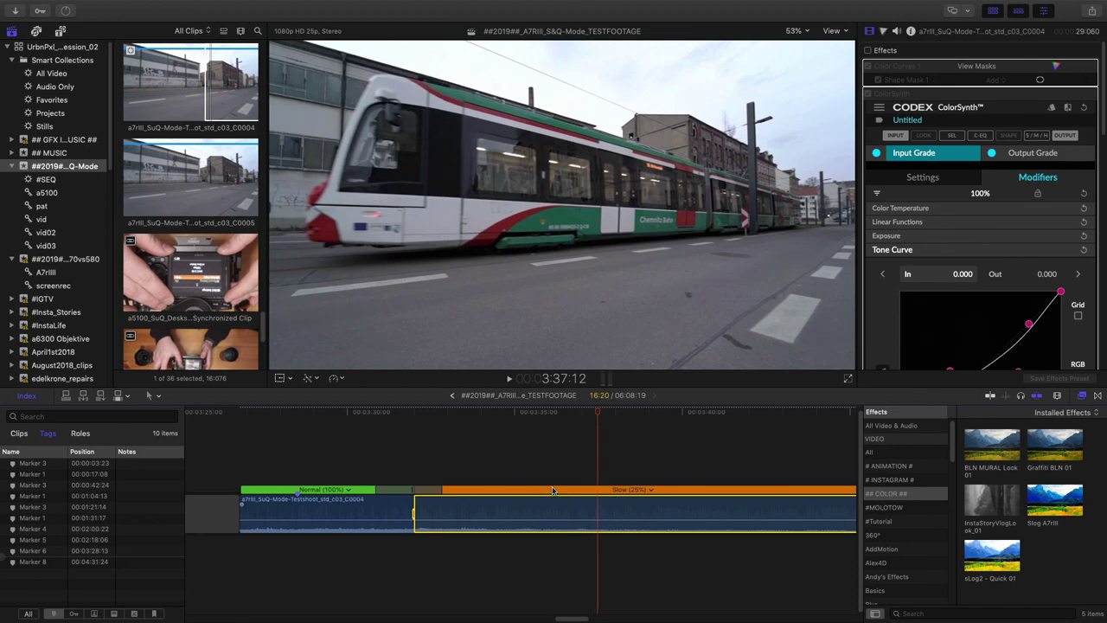
{"action": "key", "text": "super+minus"}
{"action": "key", "text": "super+minus"}
{"action": "left_click", "coordinate": [682, 412]}
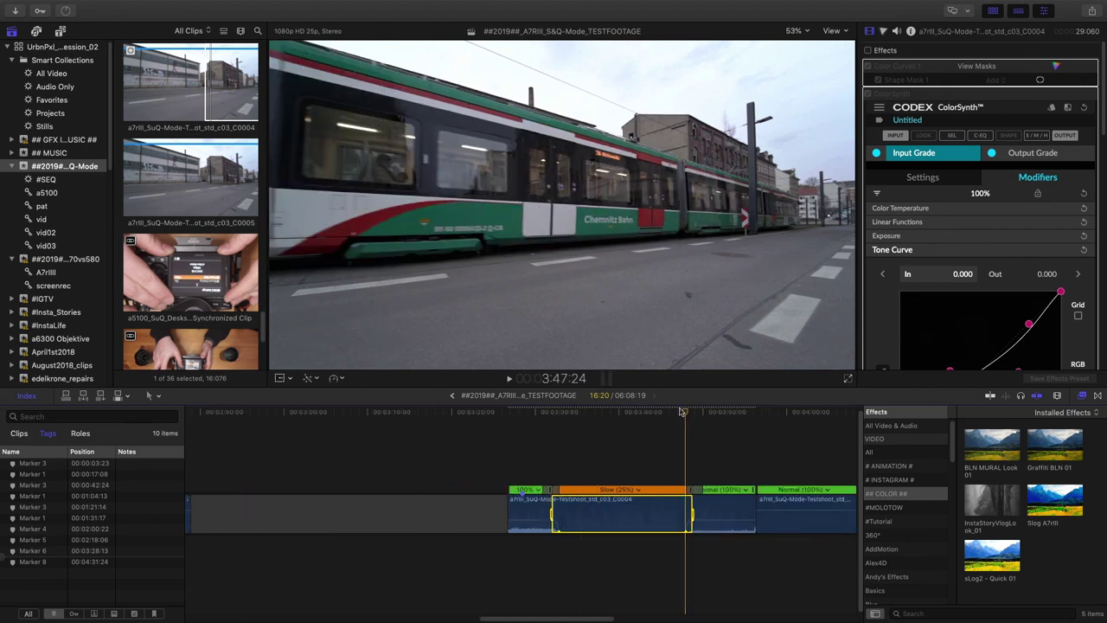
{"action": "key", "text": "space"}
{"action": "key", "text": "space"}
{"action": "scroll", "coordinate": [683, 436], "scroll_direction": "left", "scroll_amount": 1}
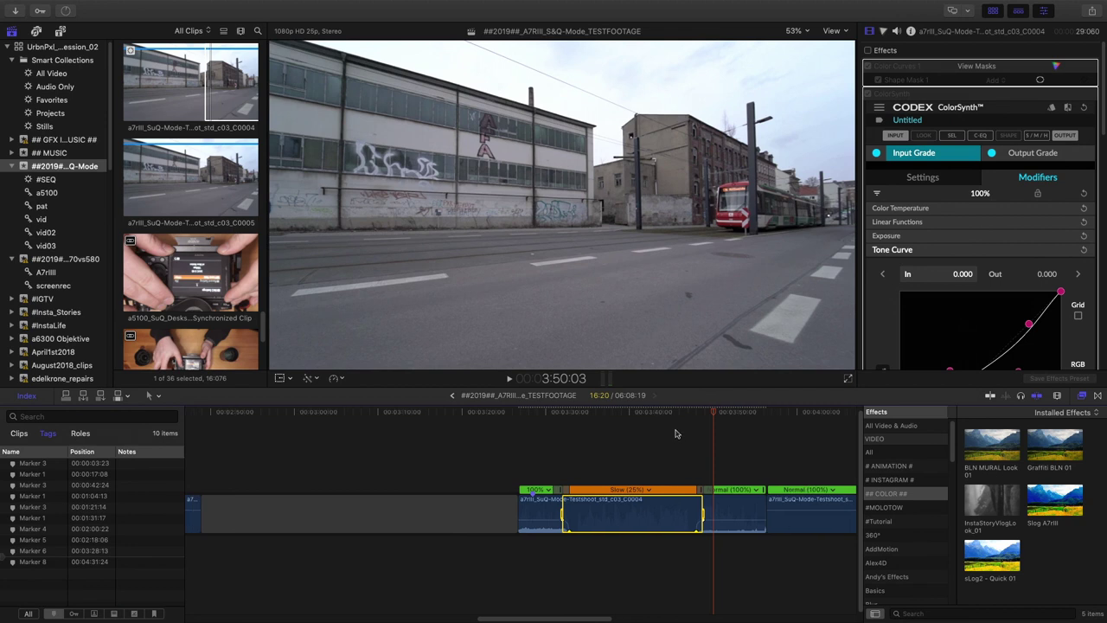
Step: Select the C0005 clip in the timeline and speed it up to 4x (400%)
{"action": "scroll", "coordinate": [676, 434], "scroll_direction": "right", "scroll_amount": 3}
{"action": "left_click", "coordinate": [744, 413]}
{"action": "key", "text": "c"}
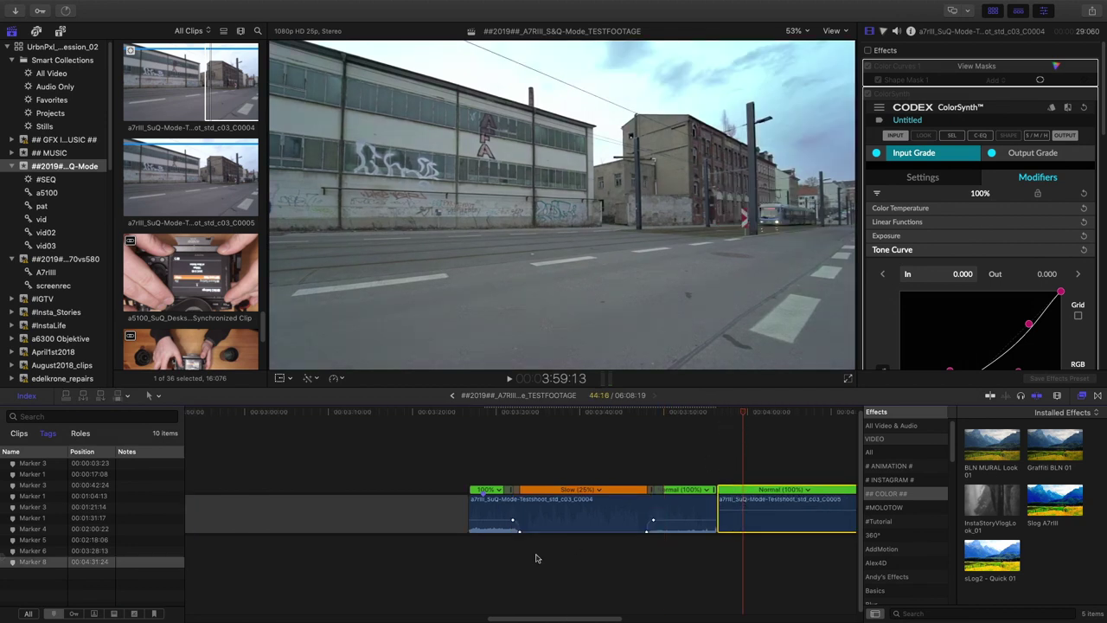
{"action": "scroll", "coordinate": [657, 492], "scroll_direction": "right", "scroll_amount": 20}
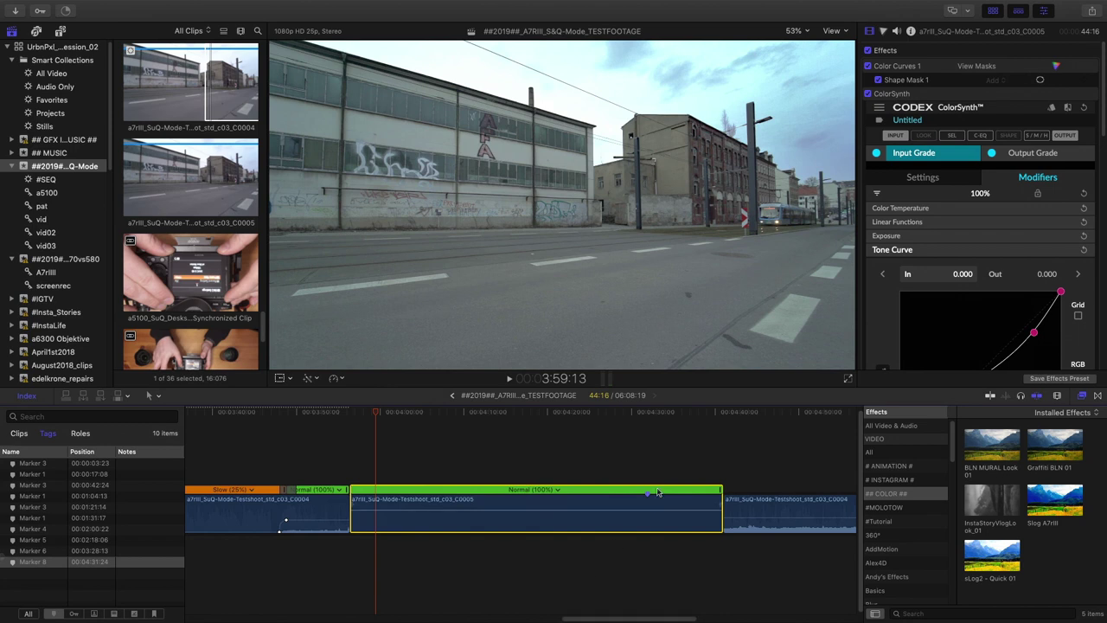
{"action": "left_click", "coordinate": [559, 491]}
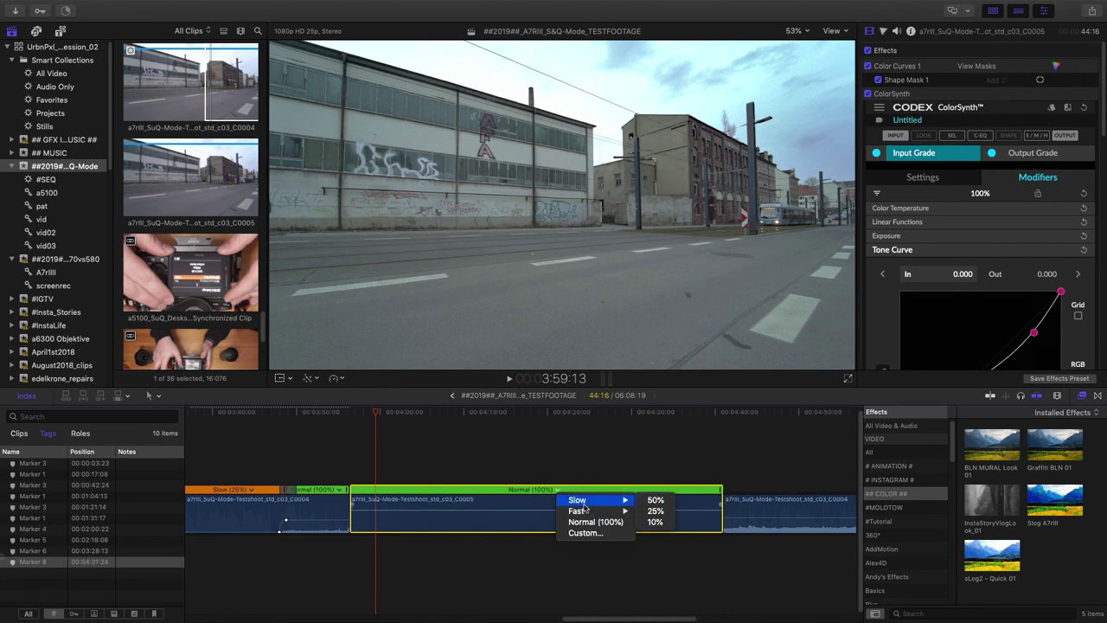
{"action": "mouse_move", "coordinate": [585, 513]}
{"action": "left_click", "coordinate": [651, 523]}
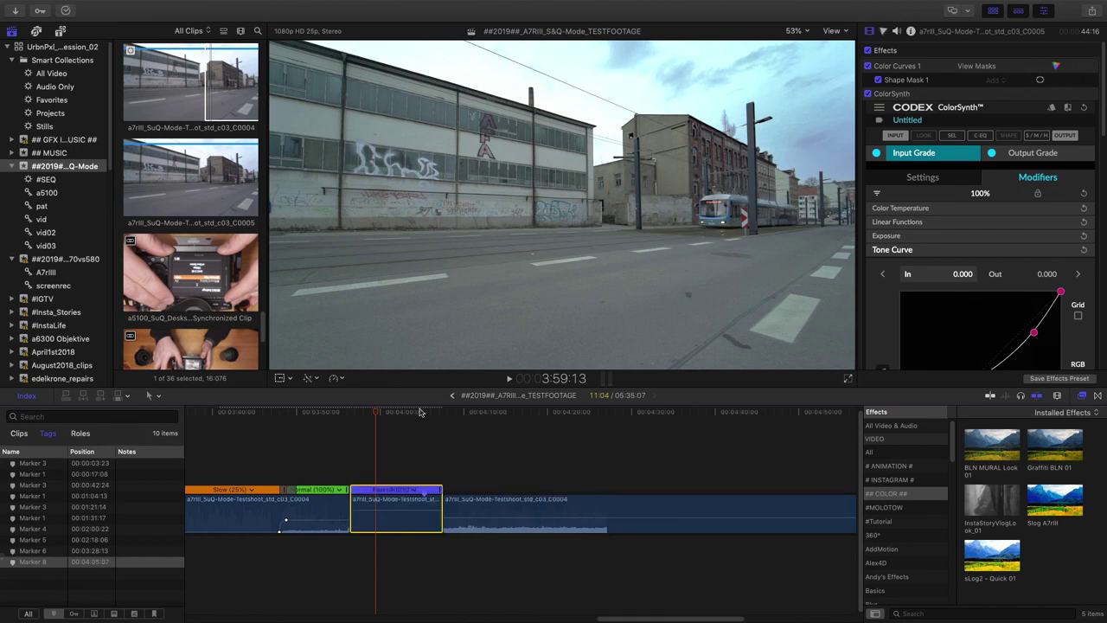
Step: Split the C0005 clip's speed segments at 4:01:23 and 4:04:12
{"action": "left_click_drag", "start_coordinate": [379, 413], "coordinate": [396, 415]}
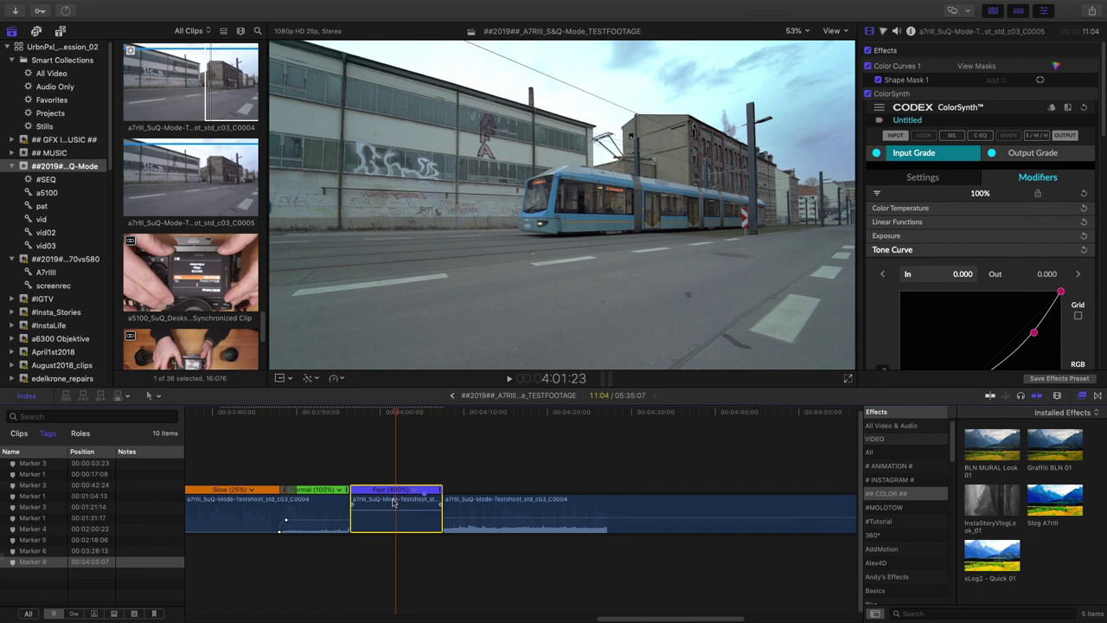
{"action": "left_click", "coordinate": [416, 414]}
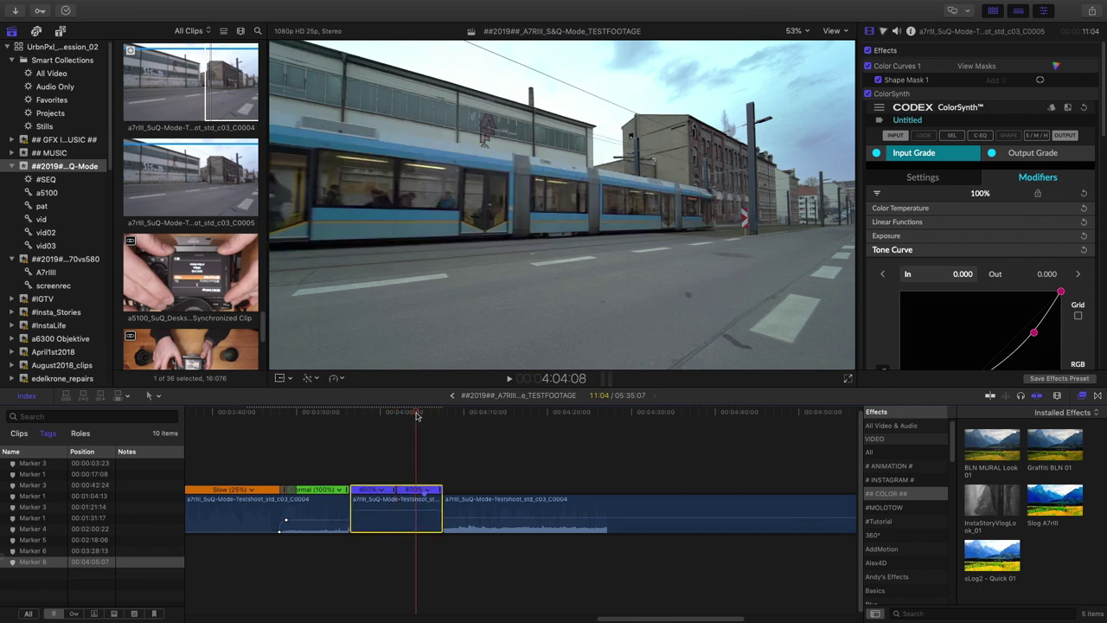
{"action": "left_click_drag", "start_coordinate": [415, 415], "coordinate": [417, 414]}
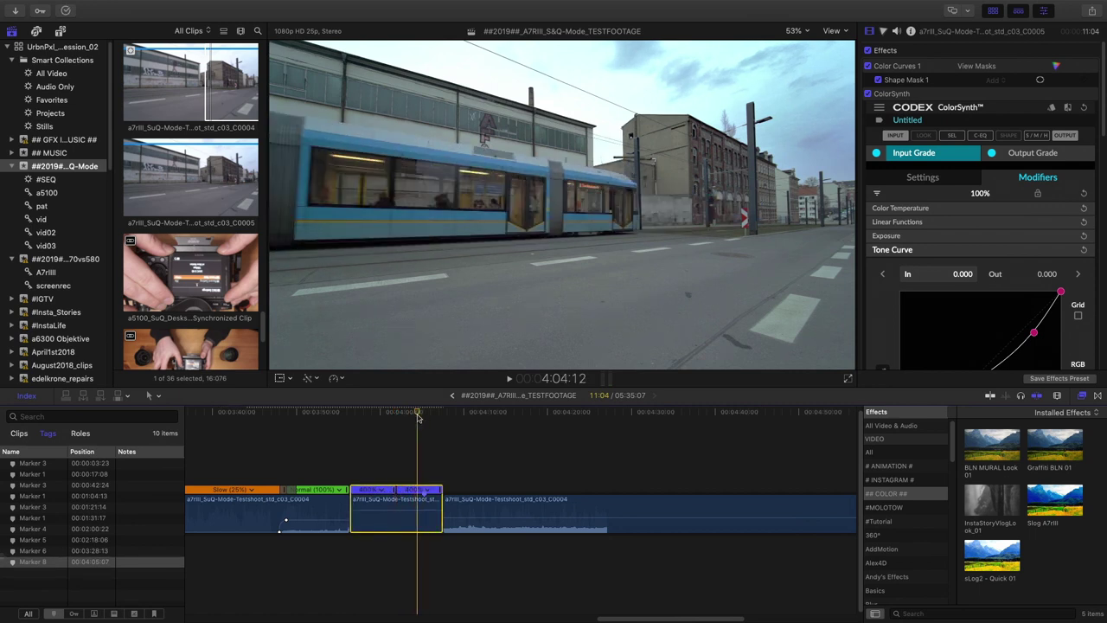
Step: Return the middle speed segment of C0005 to Normal (100%) and play the speed ramp from before it
{"action": "key", "text": "super+equal"}
{"action": "key", "text": "super+equal"}
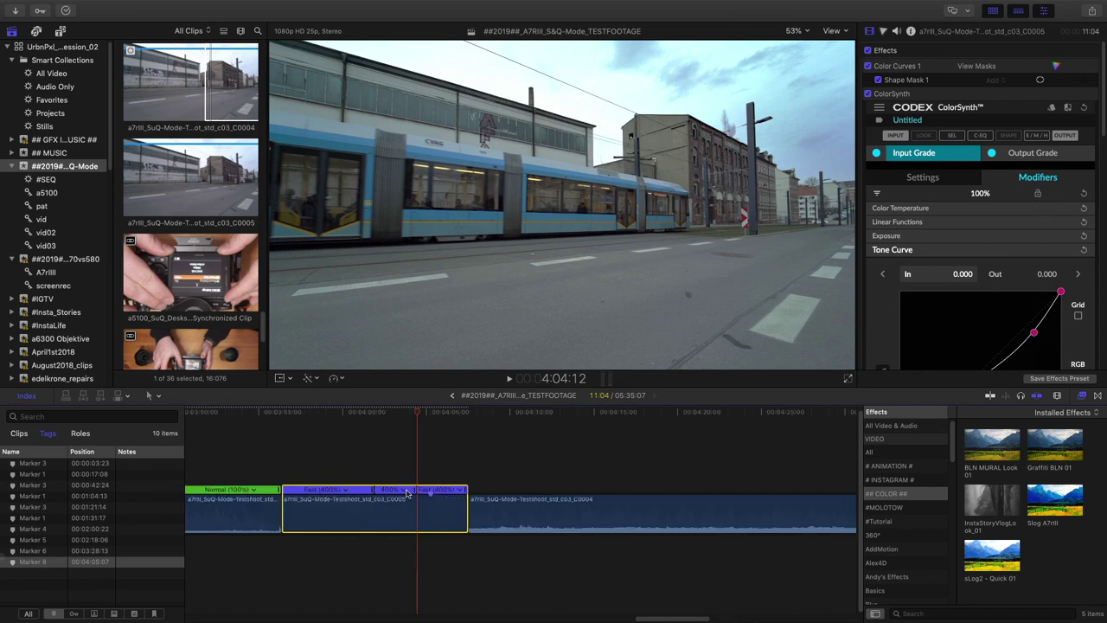
{"action": "left_click", "coordinate": [390, 490]}
{"action": "mouse_move", "coordinate": [410, 501]}
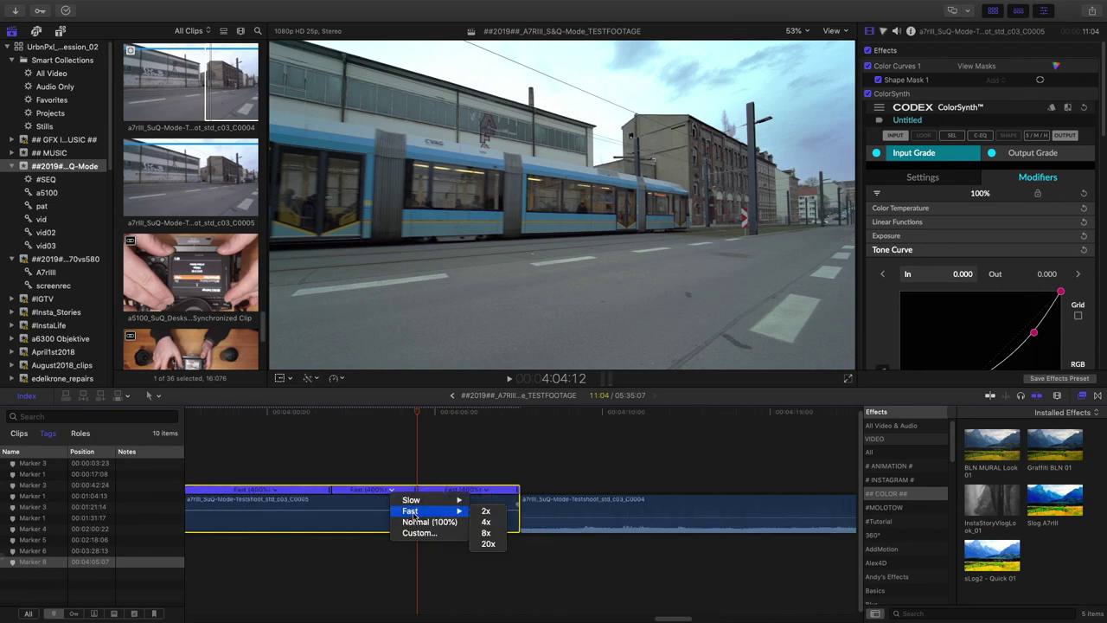
{"action": "left_click", "coordinate": [424, 521]}
{"action": "left_click", "coordinate": [295, 413]}
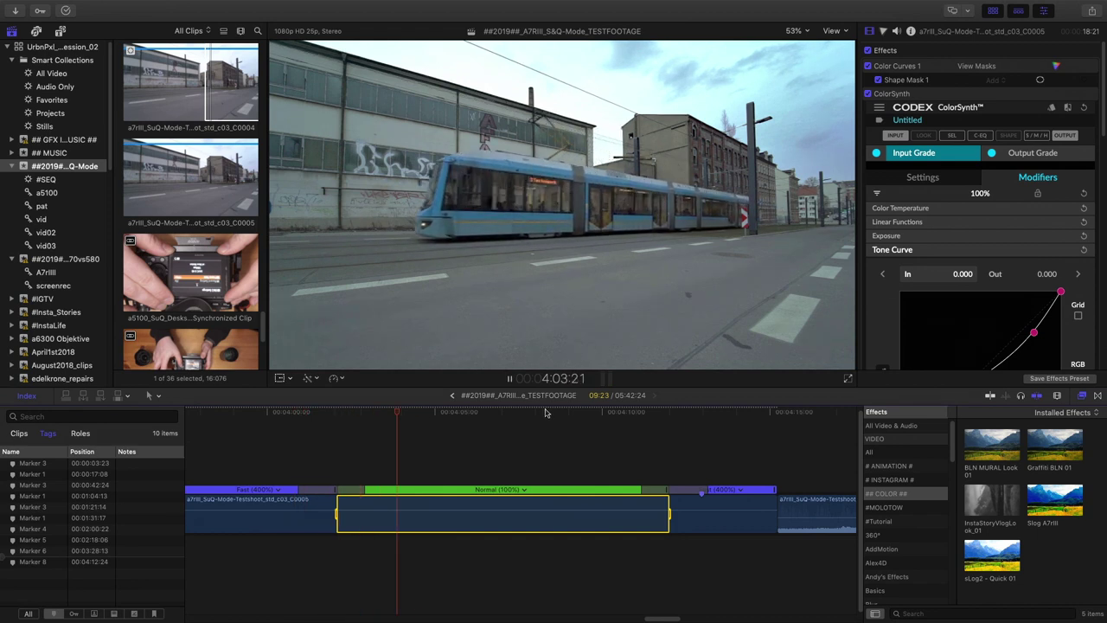
Step: Play C0005's ramp from normal speed back to 400%, and scrub through the clip's normal-speed section
{"action": "left_click", "coordinate": [639, 413]}
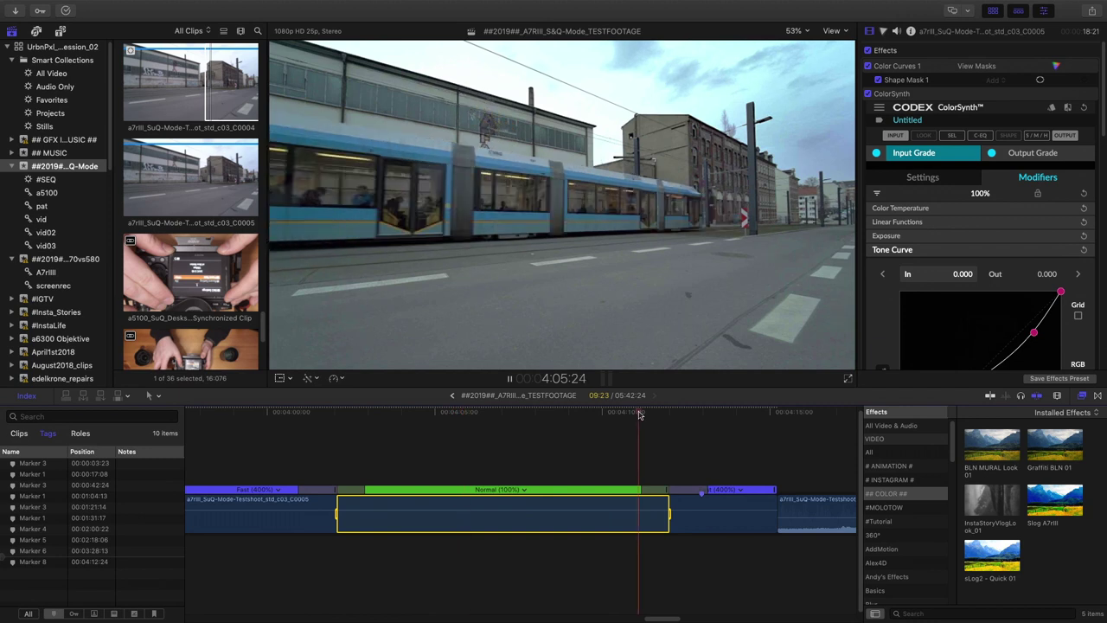
{"action": "key", "text": "space"}
{"action": "key", "text": "super+minus"}
{"action": "key", "text": "super+minus"}
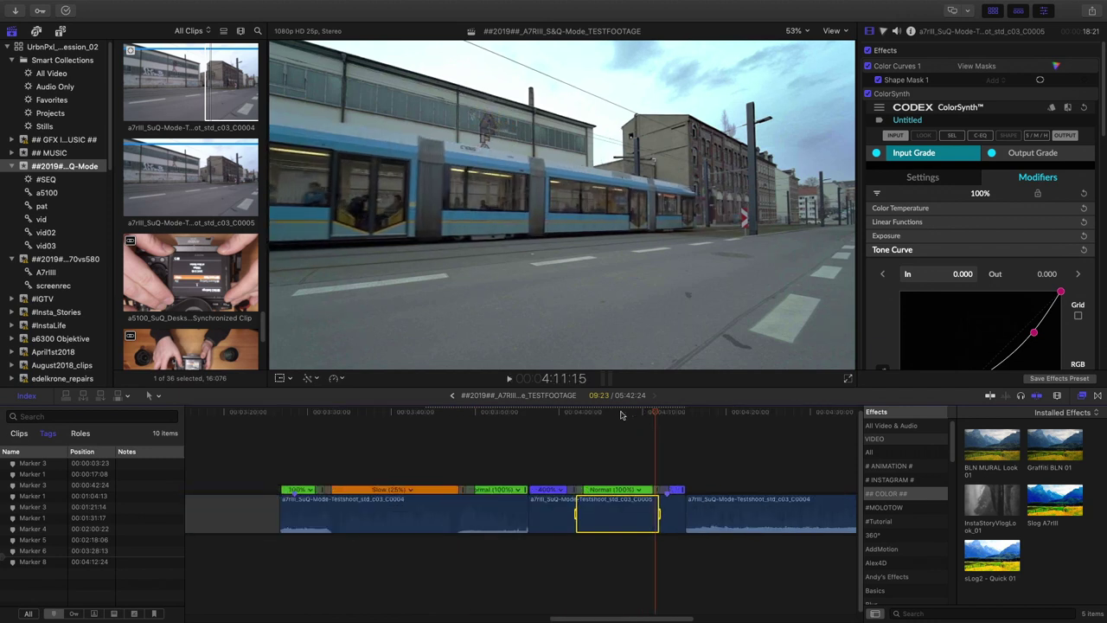
{"action": "left_click_drag", "start_coordinate": [609, 414], "coordinate": [609, 468]}
{"action": "left_click_drag", "start_coordinate": [538, 417], "coordinate": [606, 420]}
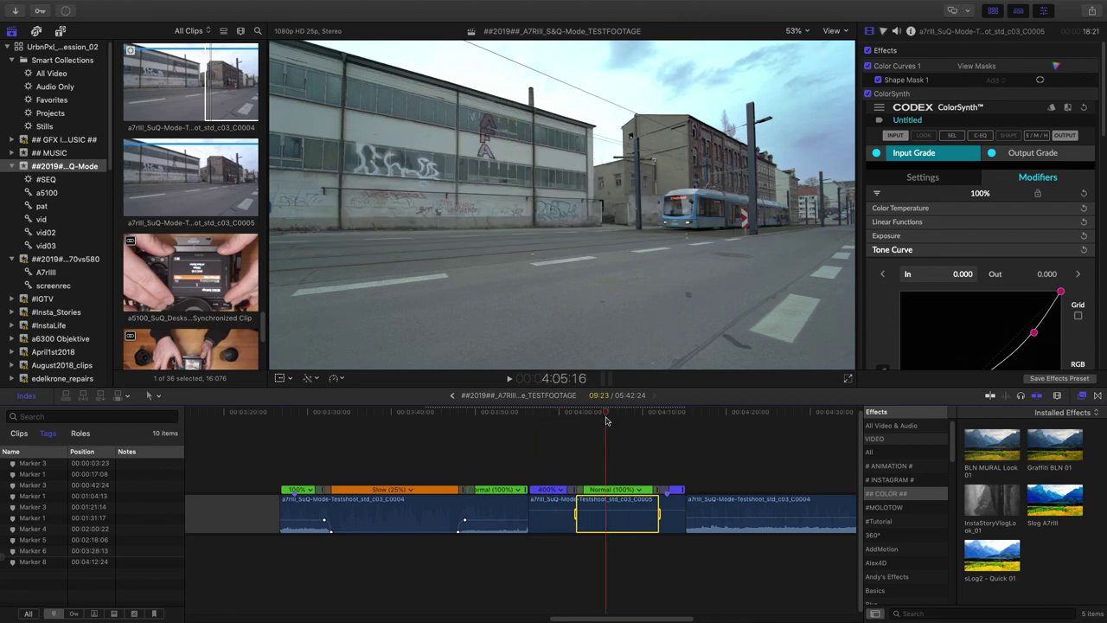
Step: Scrub through the slowed 25% section of C0004 and back from C0005 to compare the two speed-ramped clips
{"action": "left_click", "coordinate": [385, 415]}
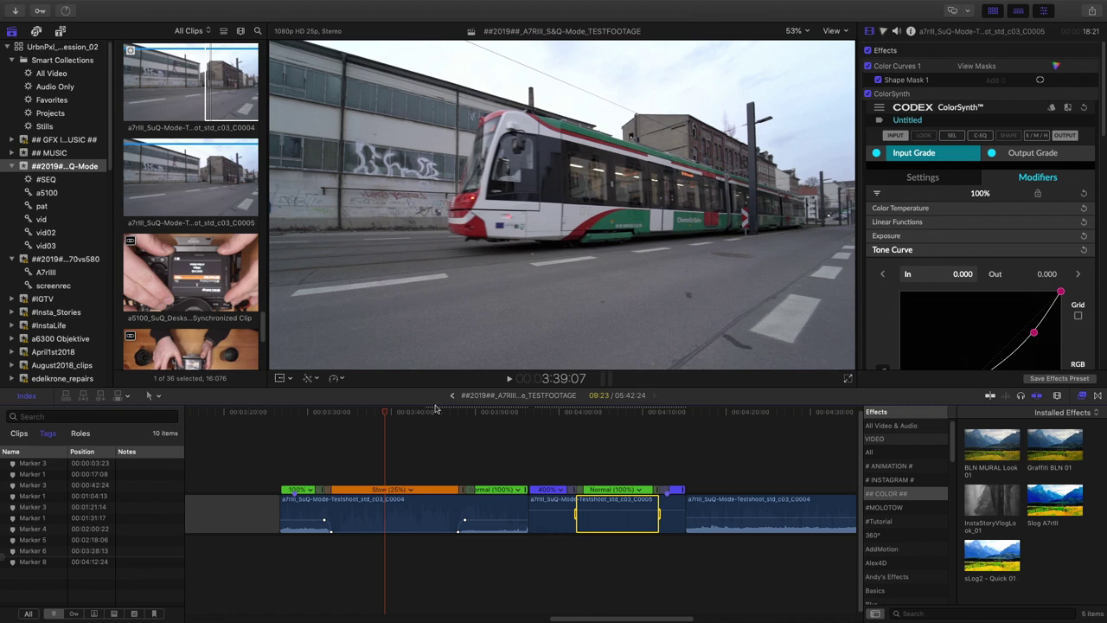
{"action": "left_click_drag", "start_coordinate": [386, 412], "coordinate": [421, 440]}
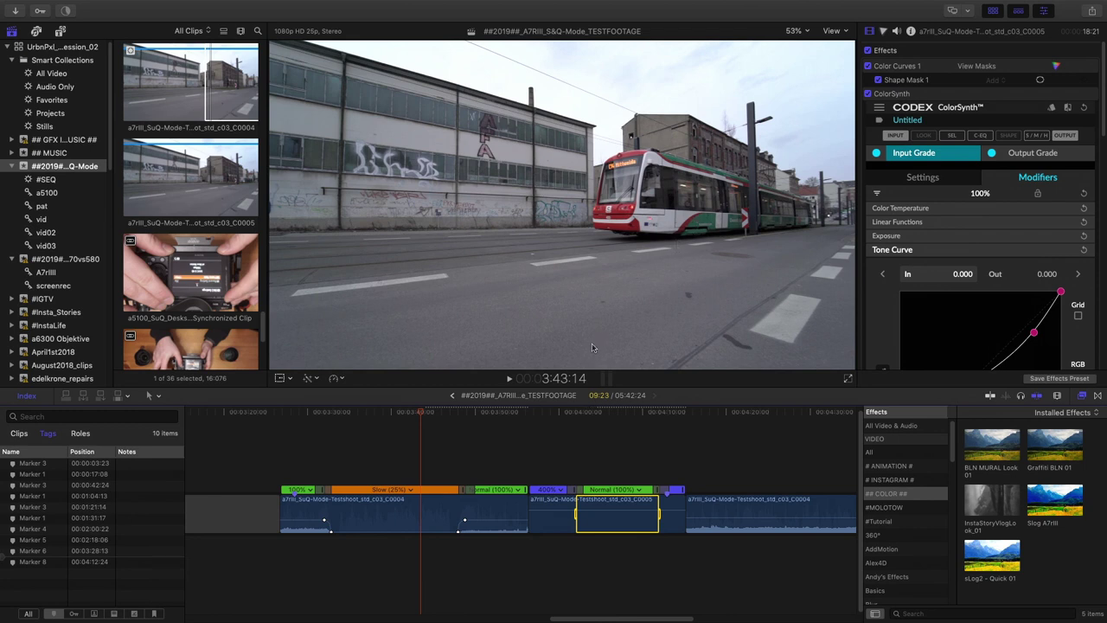
{"action": "key", "text": "super+minus"}
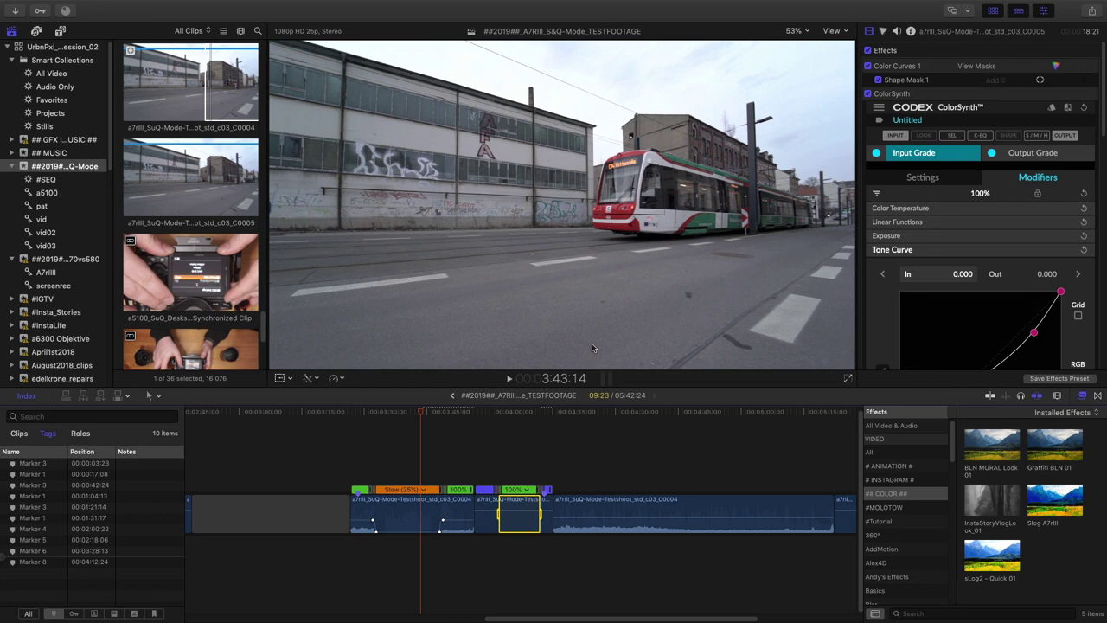
{"action": "key", "text": "l"}
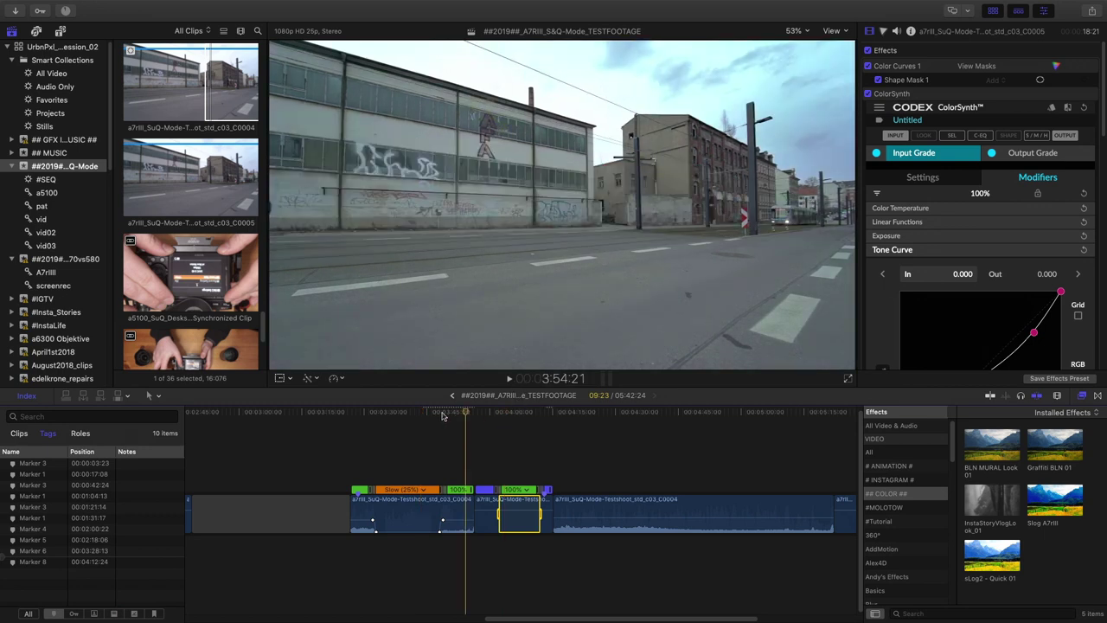
{"action": "left_click_drag", "start_coordinate": [454, 413], "coordinate": [415, 420]}
{"action": "left_click_drag", "start_coordinate": [510, 419], "coordinate": [396, 433]}
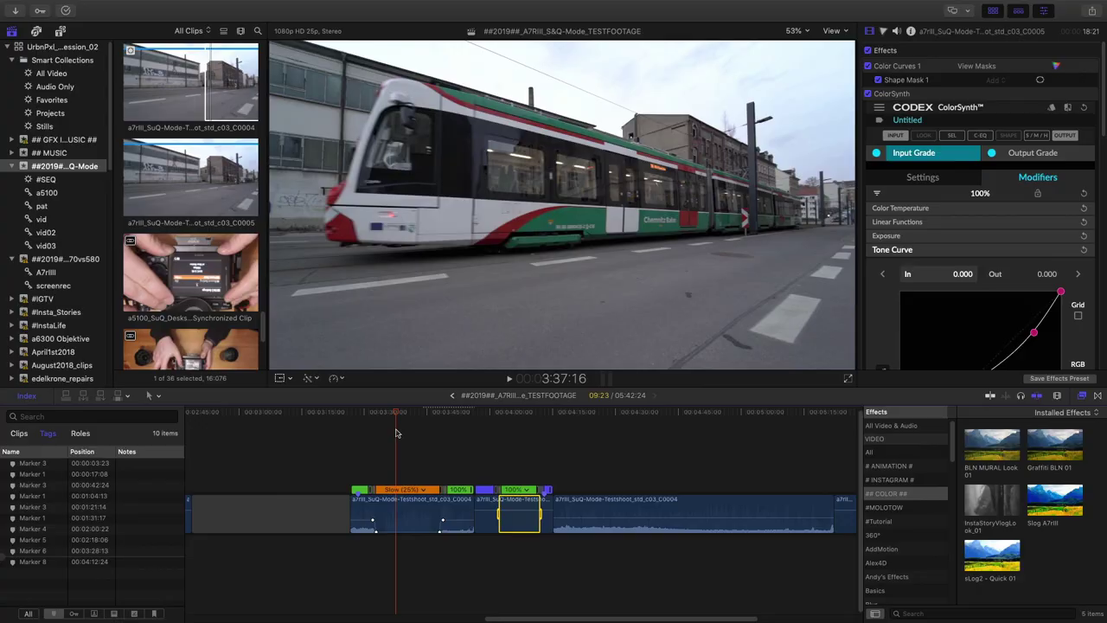